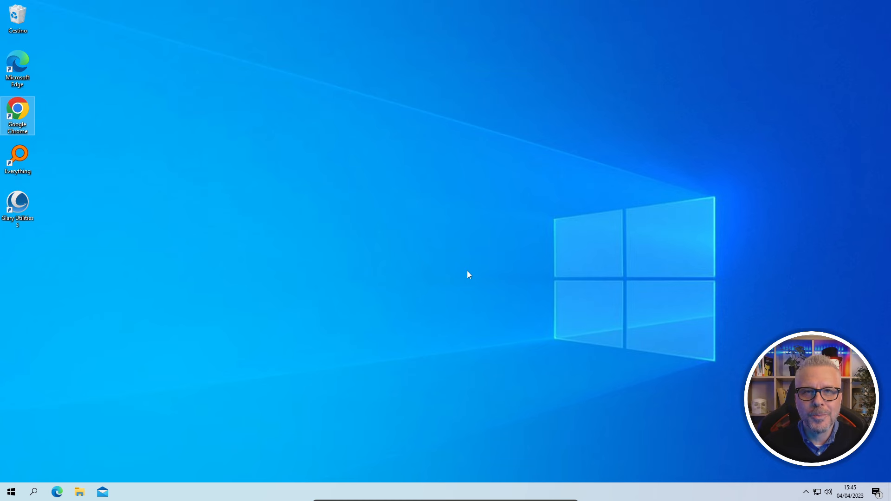
Search Google in Chrome for 'download windows 10 iso'
double_click(19, 111)
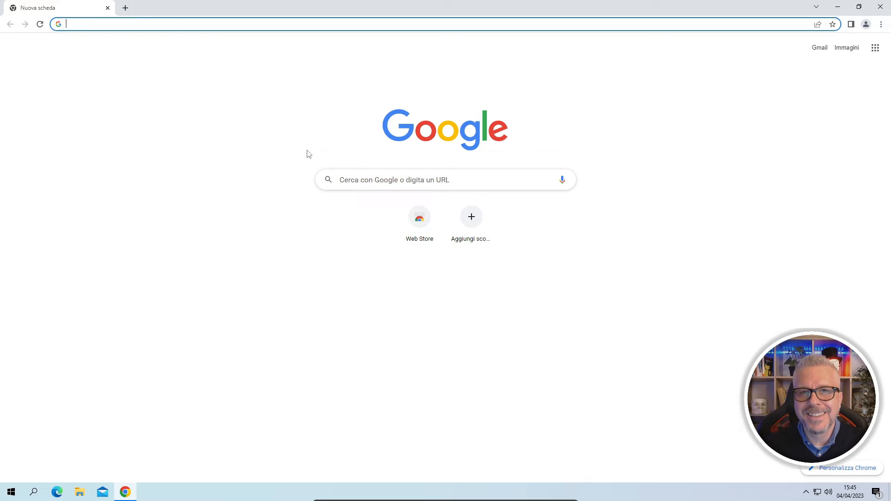
type("do")
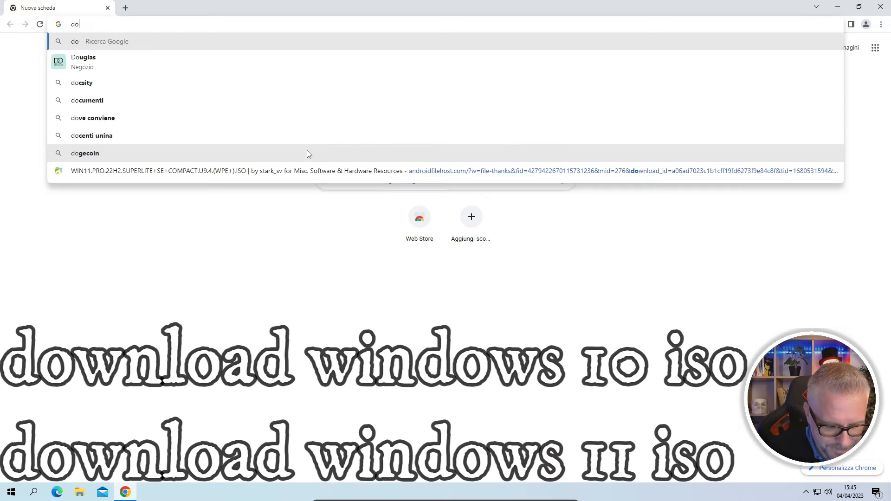
type("wnload windows 10 iso")
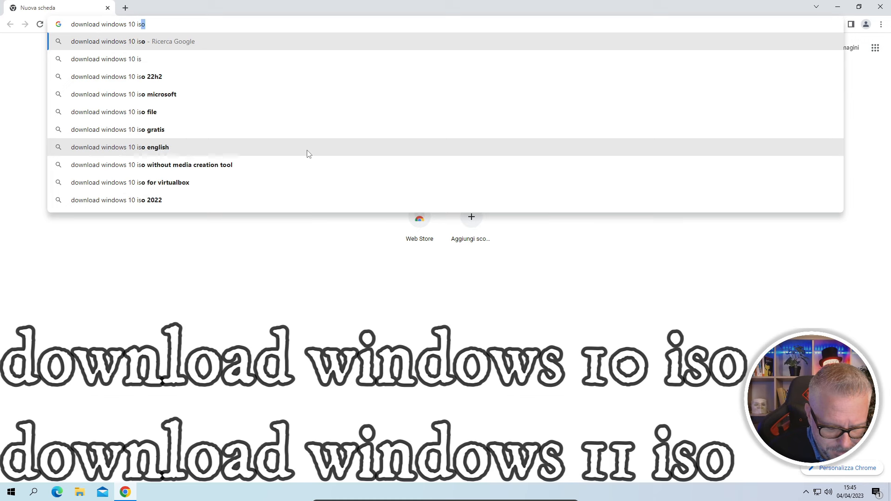
key("Return")
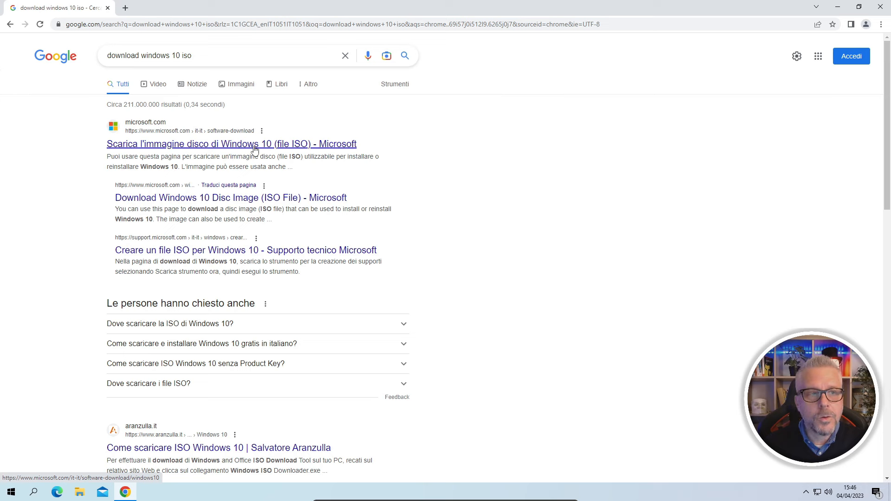
Download MediaCreationTool22H2.exe from Microsoft's Windows 10 download page ('Scarica ora lo strumento')
left_click(228, 148)
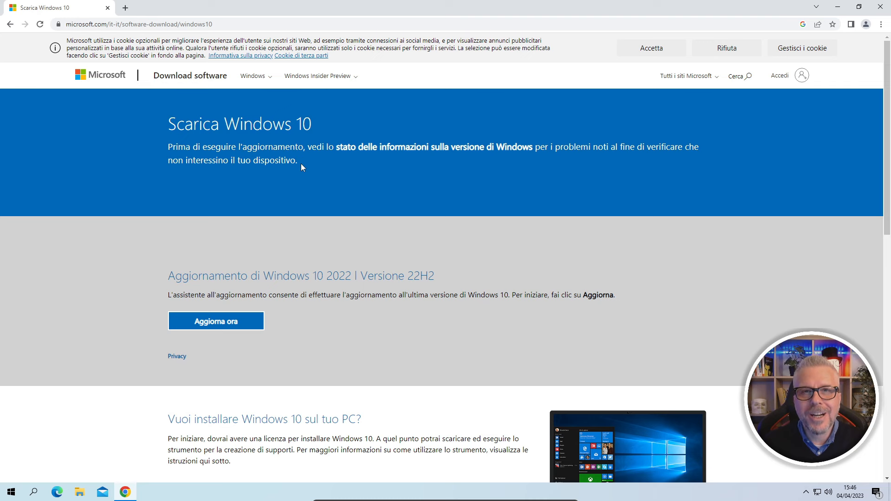
scroll(300, 165, "down", 5)
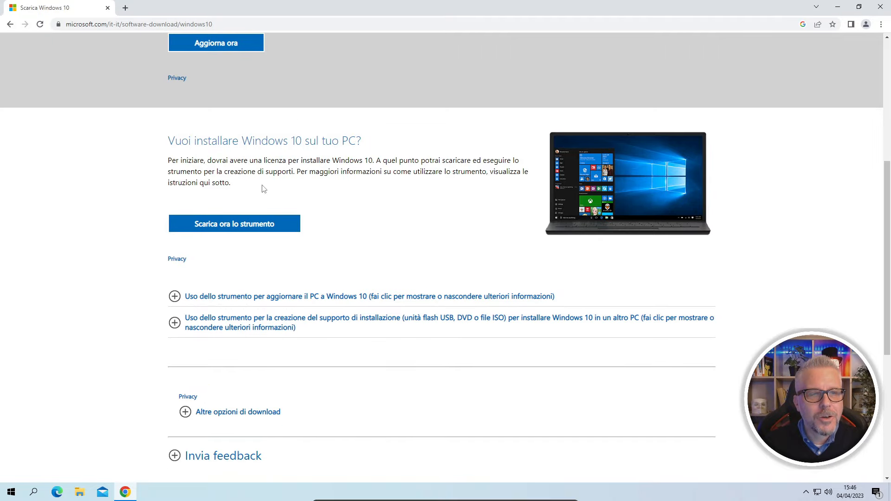
left_click(231, 226)
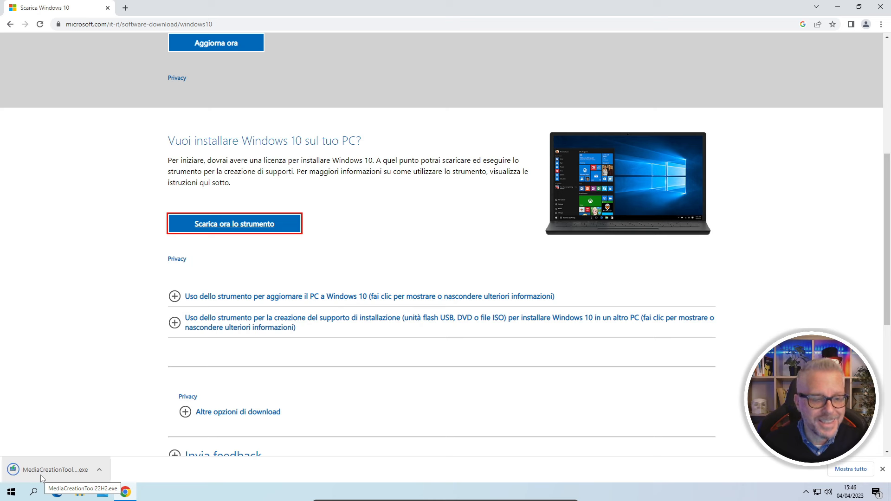
left_click(100, 472)
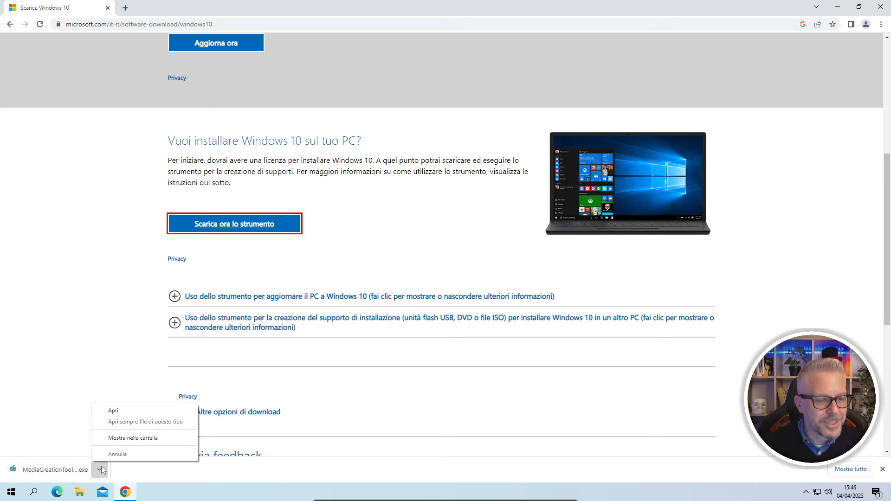
Move MediaCreationTool22H2 from Downloads onto the desktop, close Chrome and Explorer, and launch it
left_click(134, 438)
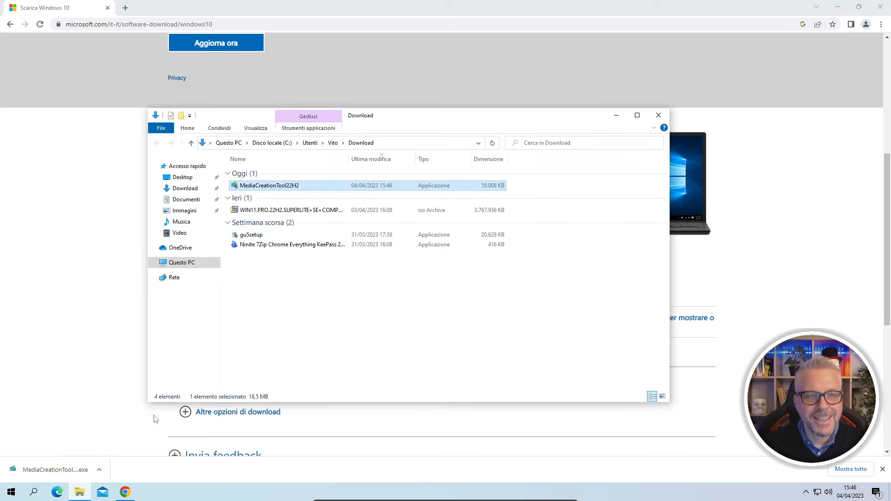
left_click(880, 7)
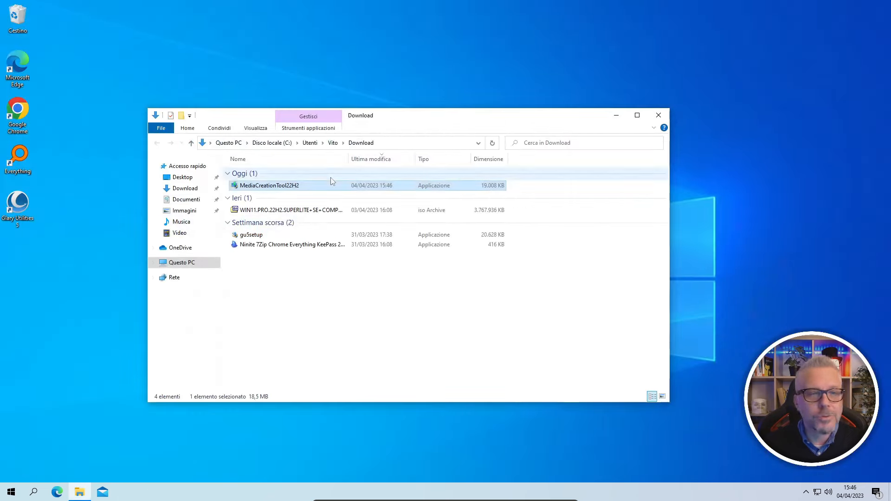
left_click_drag(256, 190, 22, 277)
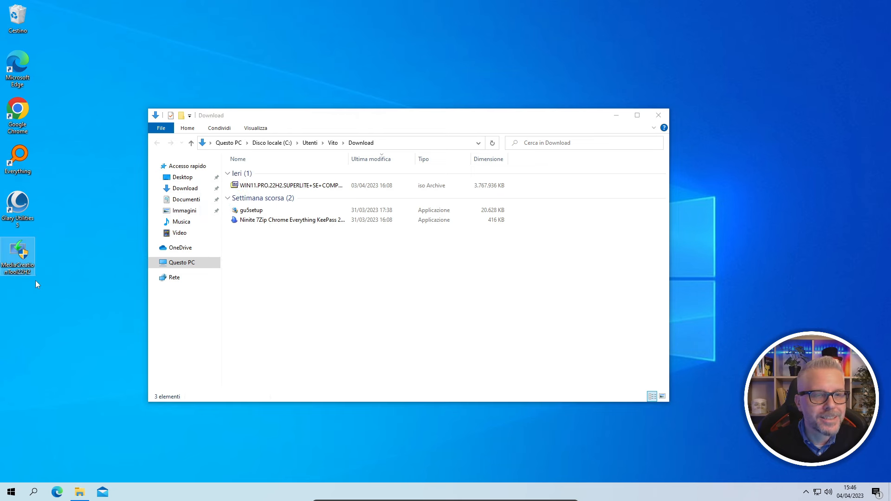
left_click(660, 117)
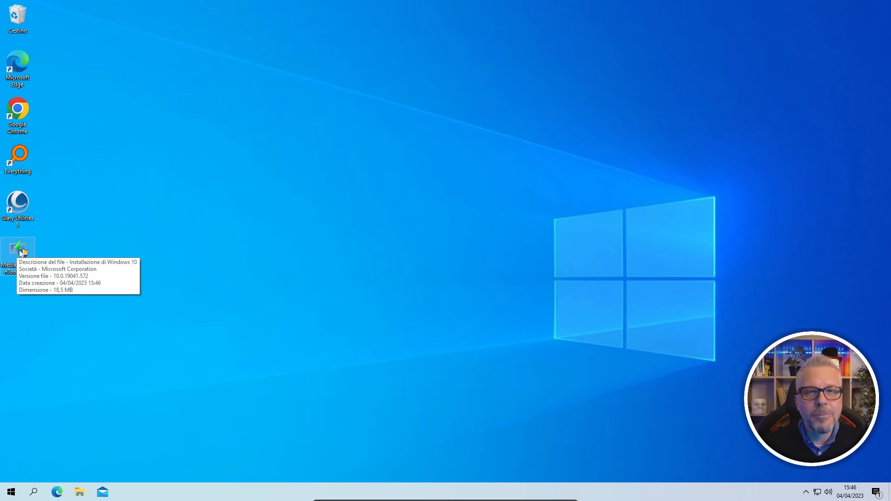
double_click(20, 253)
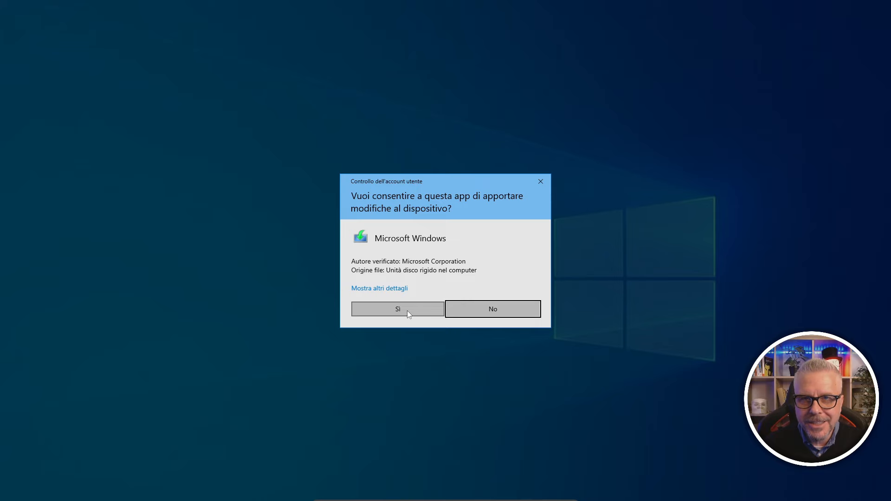
Allow UAC, accept the licence, pick 'Crea supporti di installazione' and keep recommended Italiano 64-bit options
left_click(407, 310)
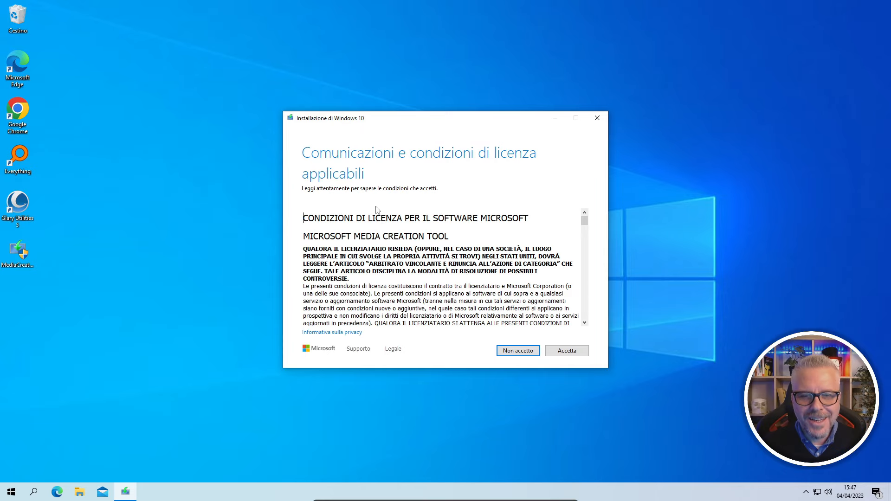
left_click(566, 352)
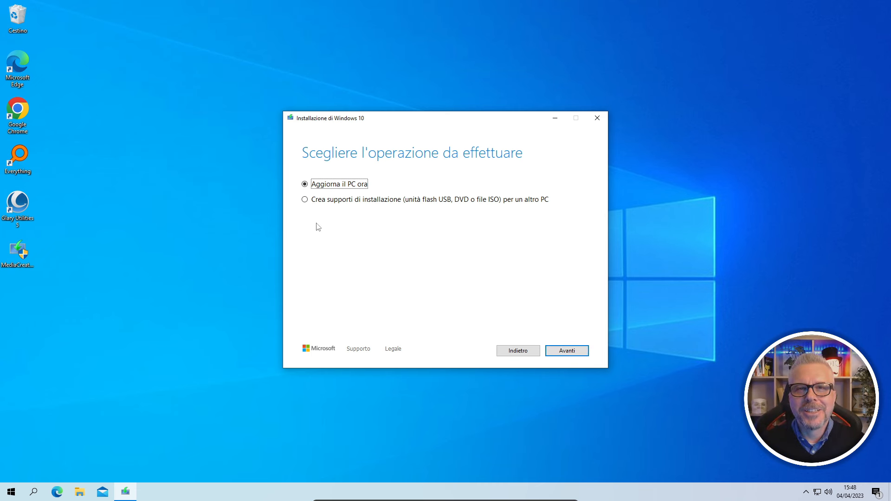
left_click(305, 200)
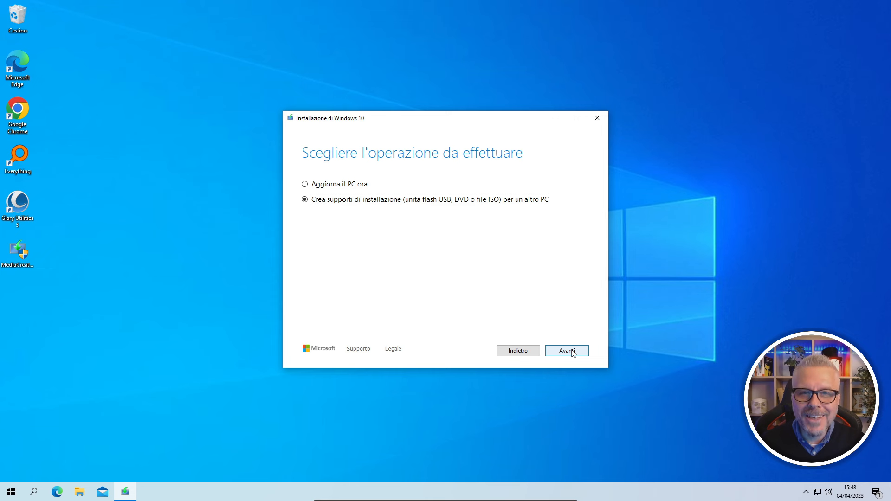
left_click(572, 353)
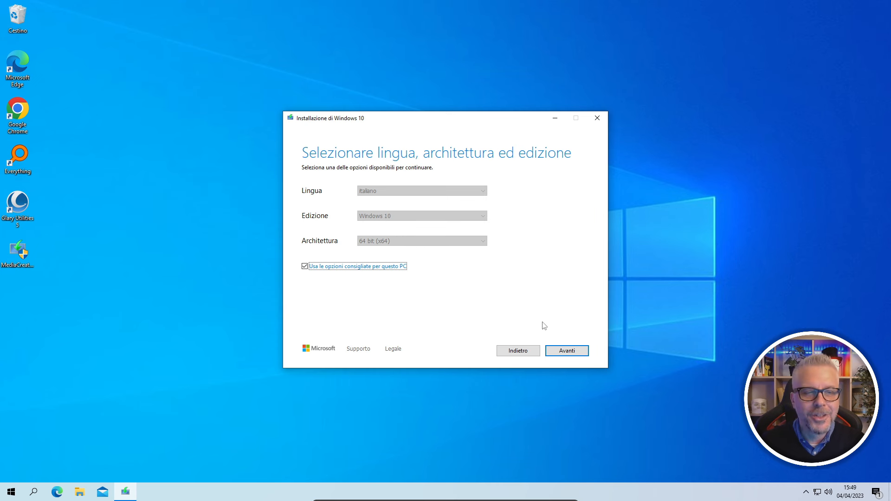
left_click(566, 351)
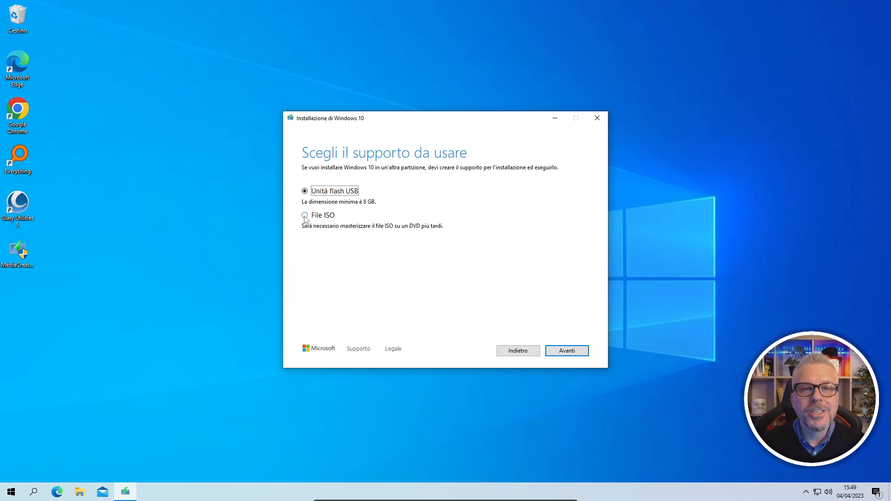
Create the ISO as 'Windows 10' in the Desktop folder, then close the finished tool
left_click(305, 216)
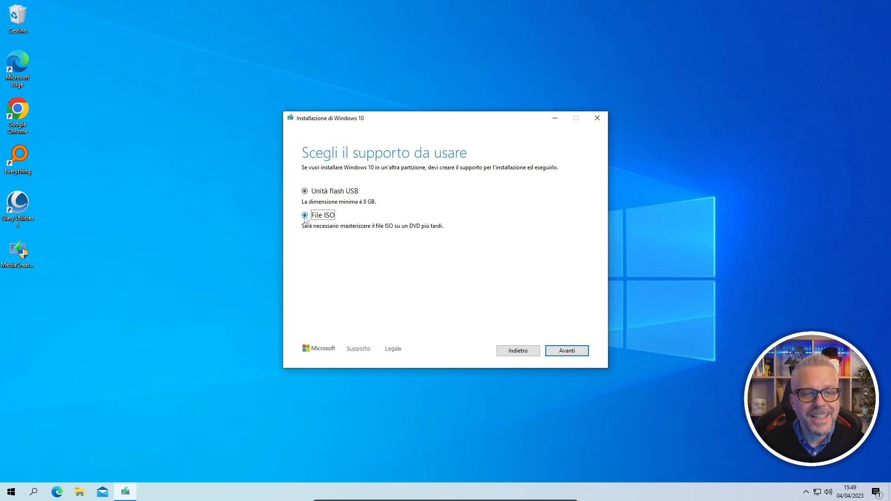
left_click(566, 351)
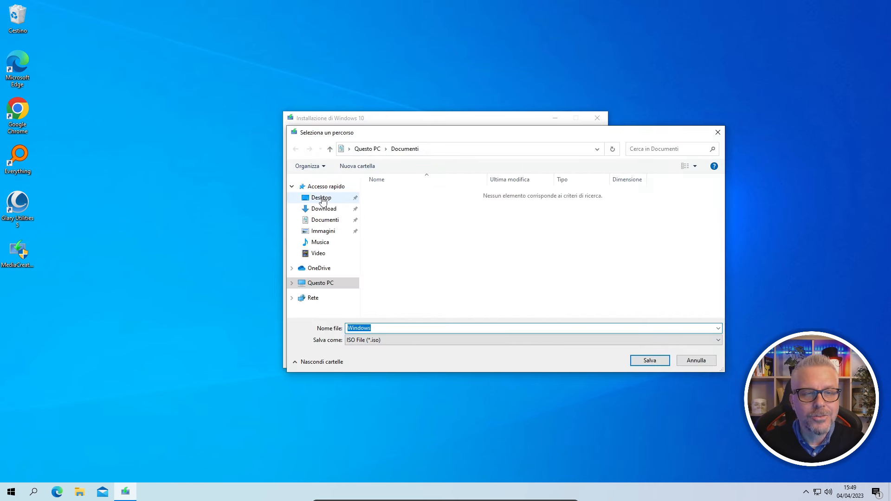
left_click(323, 199)
left_click(373, 340)
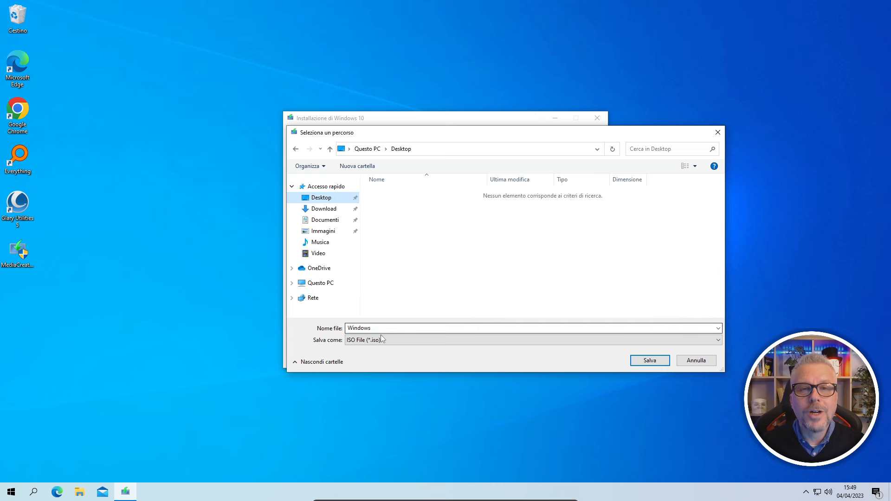
left_click(373, 348)
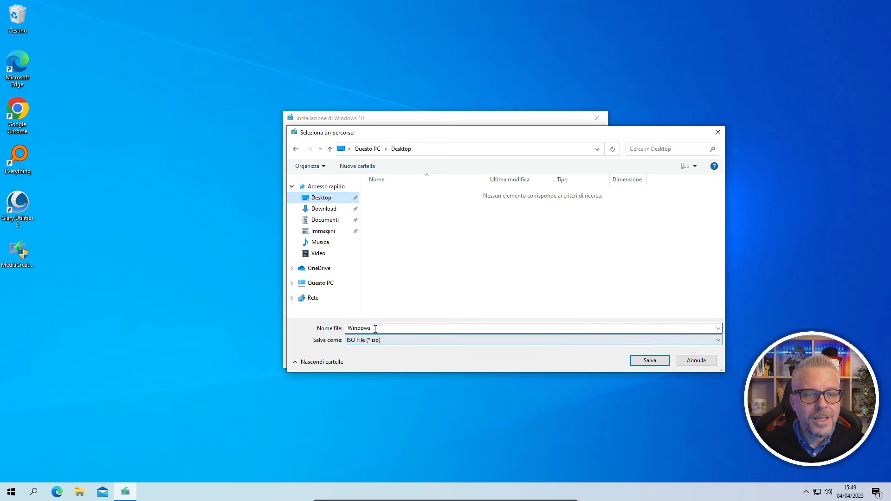
left_click(384, 328)
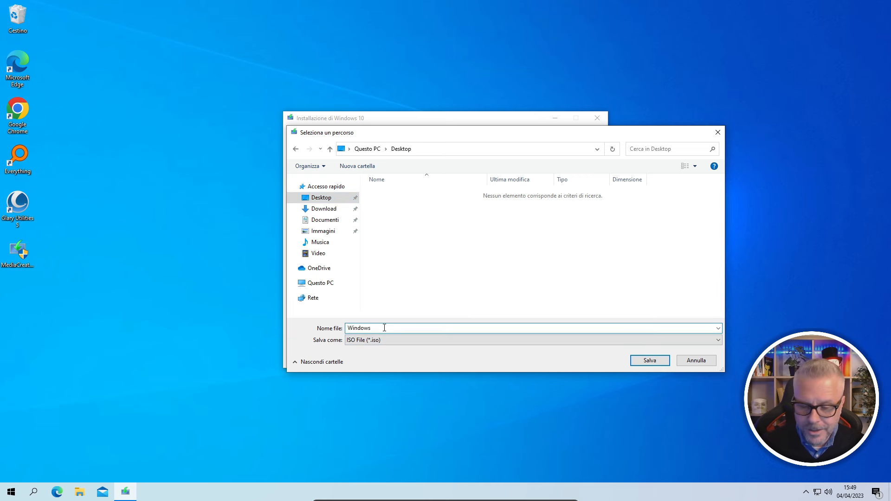
type("10")
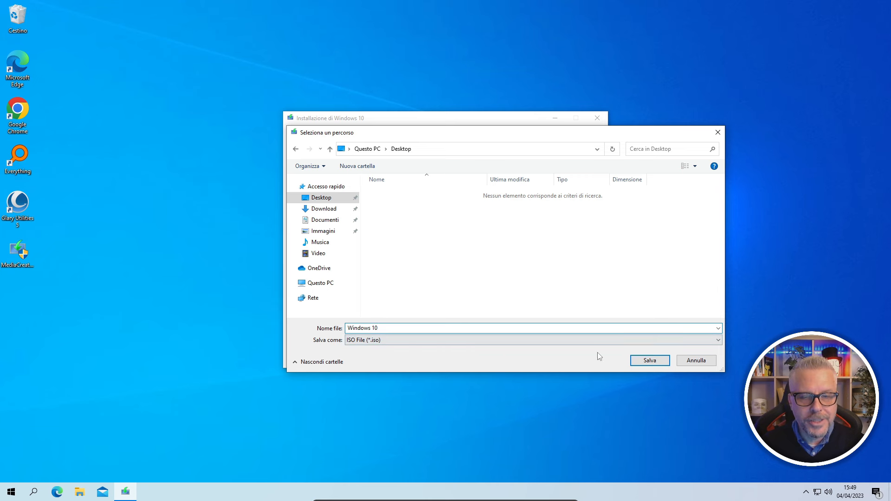
left_click(650, 360)
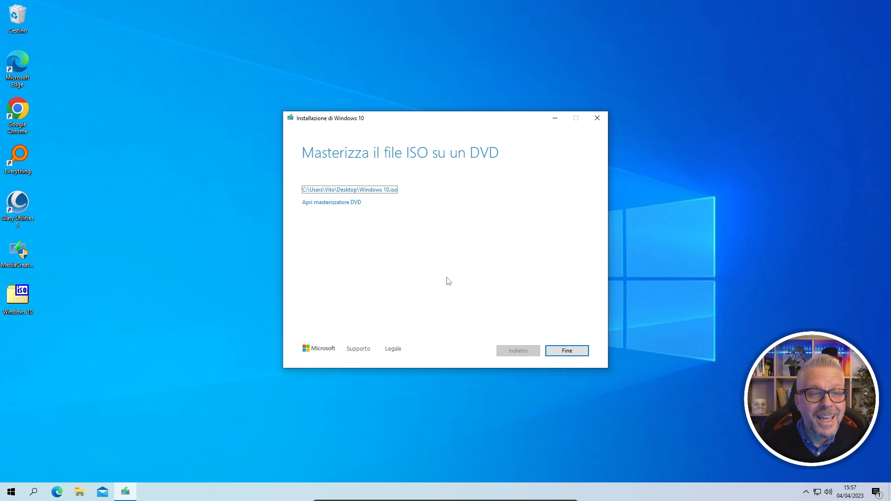
left_click(567, 351)
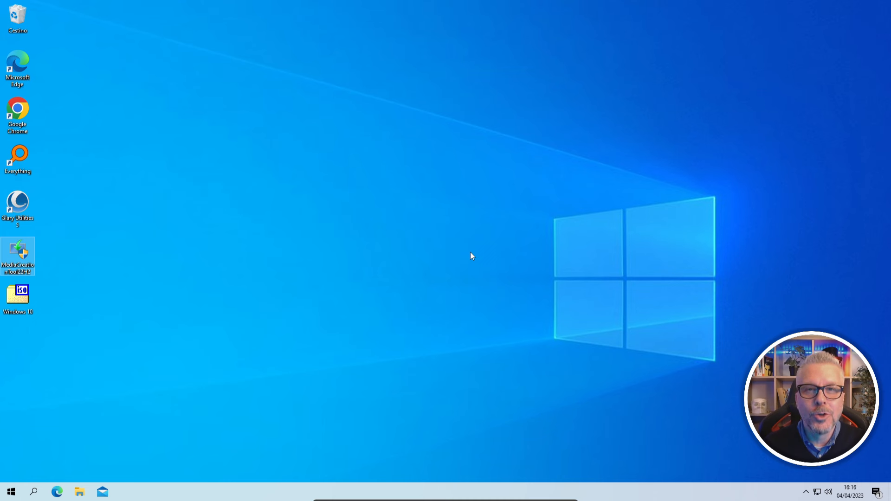
double_click(18, 112)
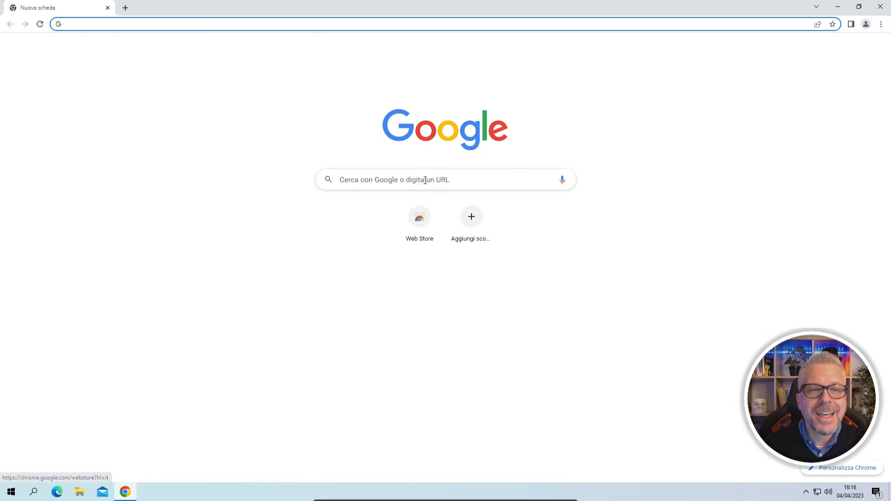
Search Google for 'rufus' and open the official rufus.ie site
left_click(425, 180)
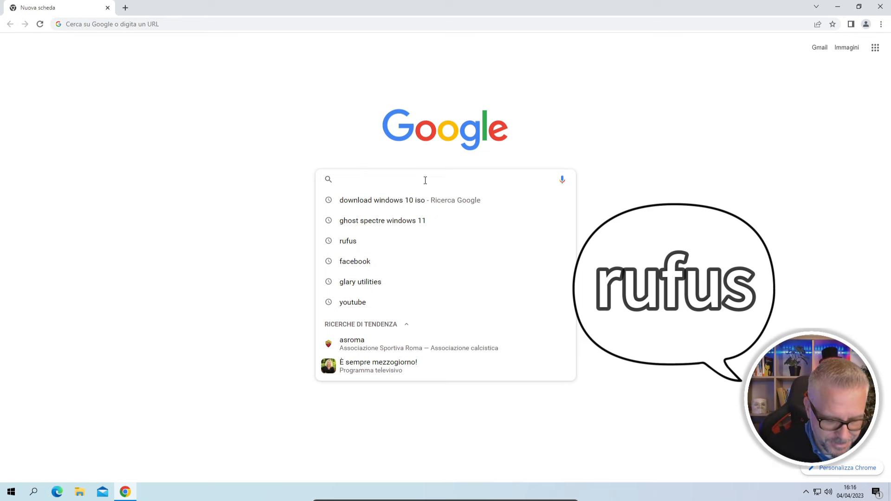
type("rufus")
key("Return")
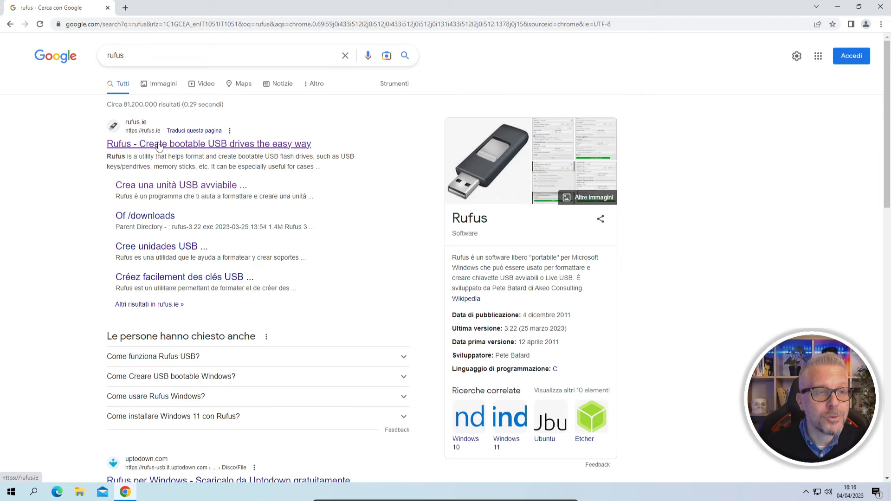
left_click(159, 146)
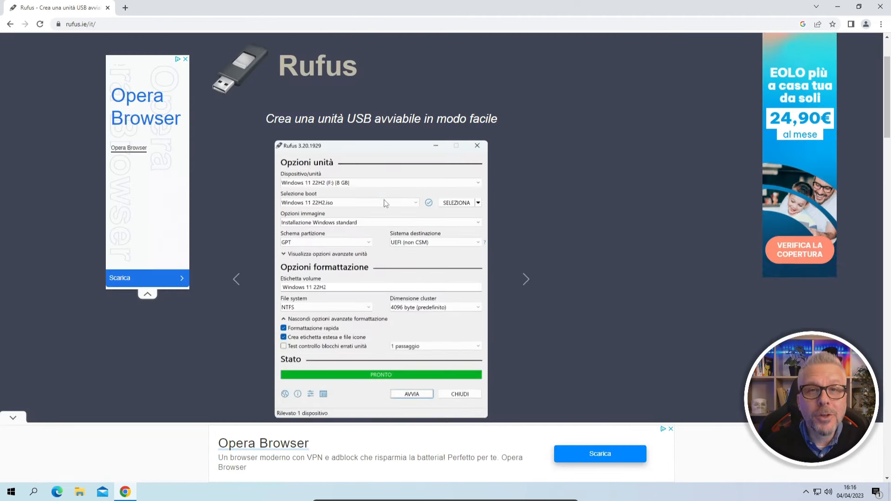
Download Rufus 3.22, dismiss the advert, and show rufus-3.22.exe in its folder
scroll(385, 203, "down", 10)
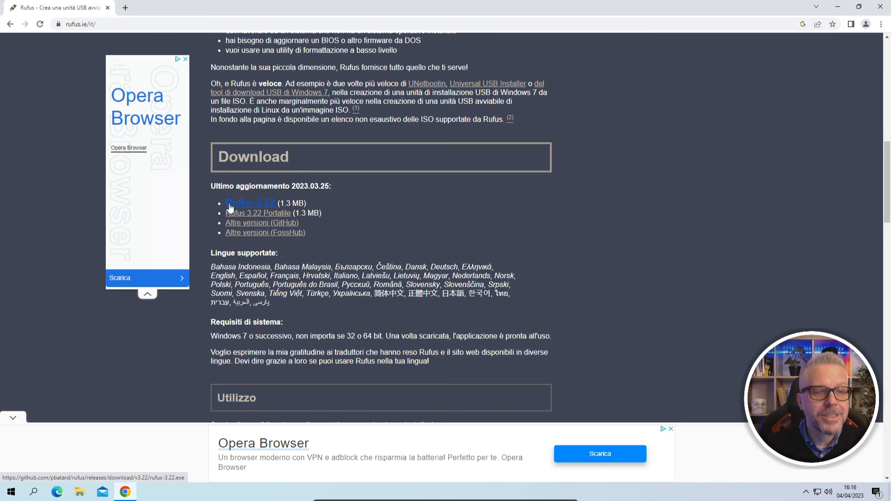
left_click(259, 207)
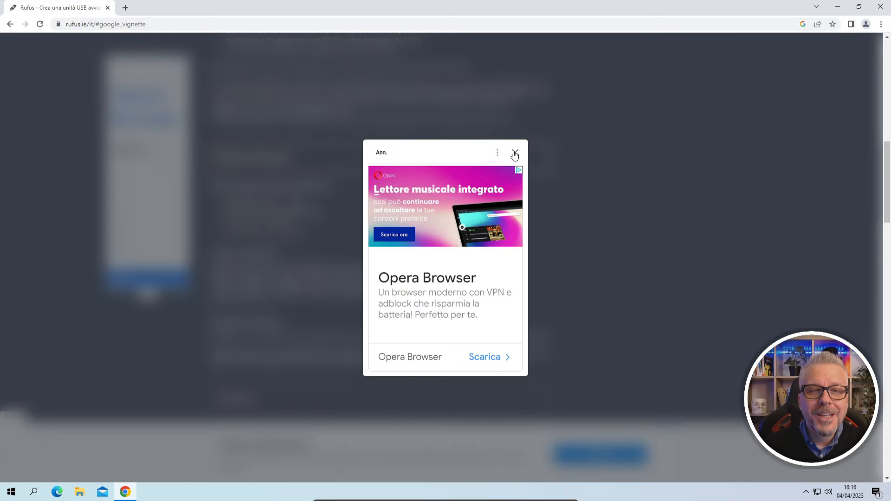
left_click(512, 152)
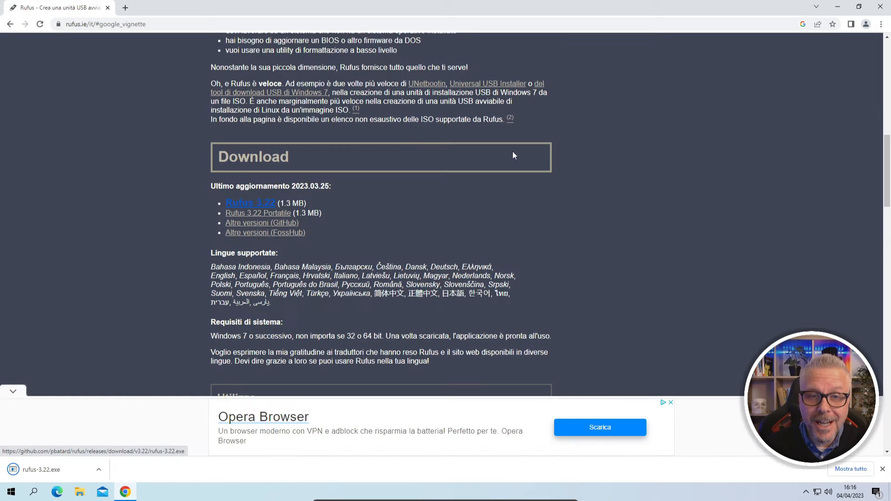
left_click(99, 471)
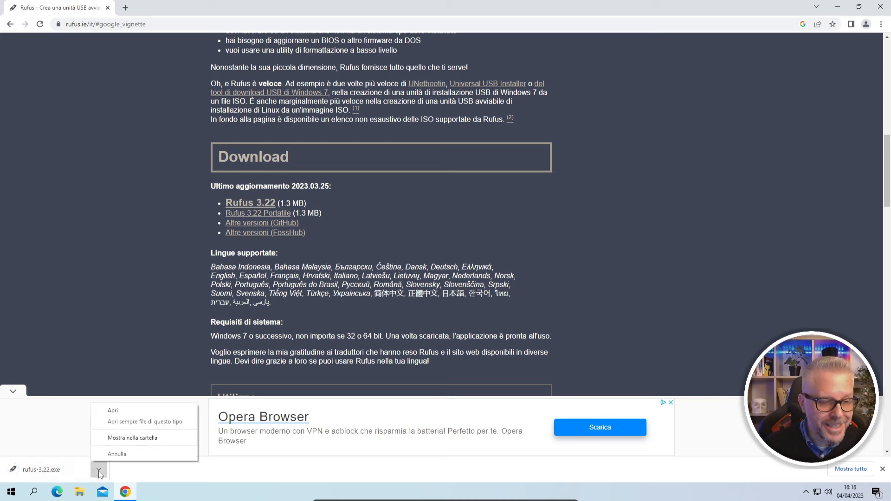
left_click(149, 439)
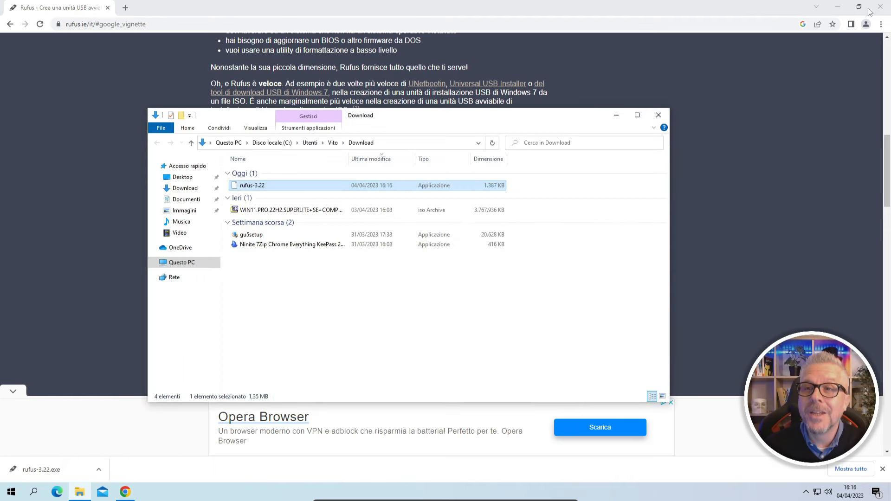
Close Chrome, move rufus-3.22 onto the desktop, and close the Download folder
left_click(880, 7)
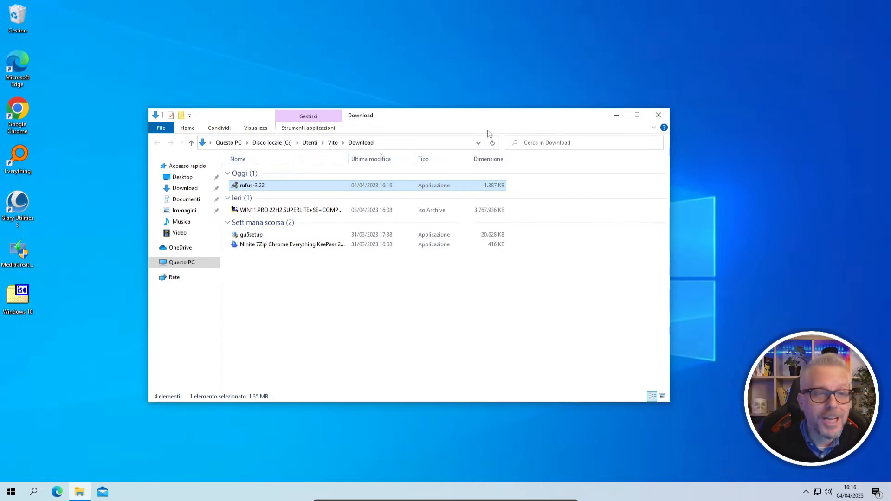
left_click_drag(241, 188, 66, 308)
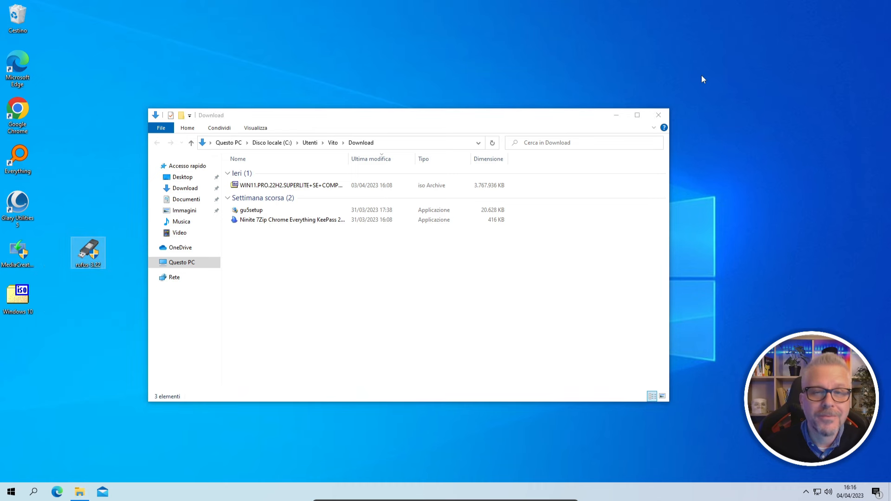
left_click(660, 116)
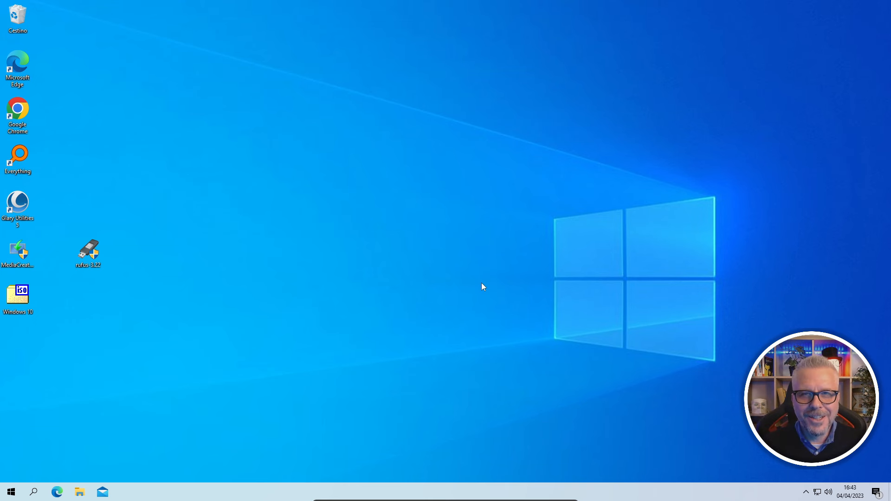
Launch Rufus 3.22, allowing UAC and online update checks, and drag Windows 10.iso into it
double_click(86, 253)
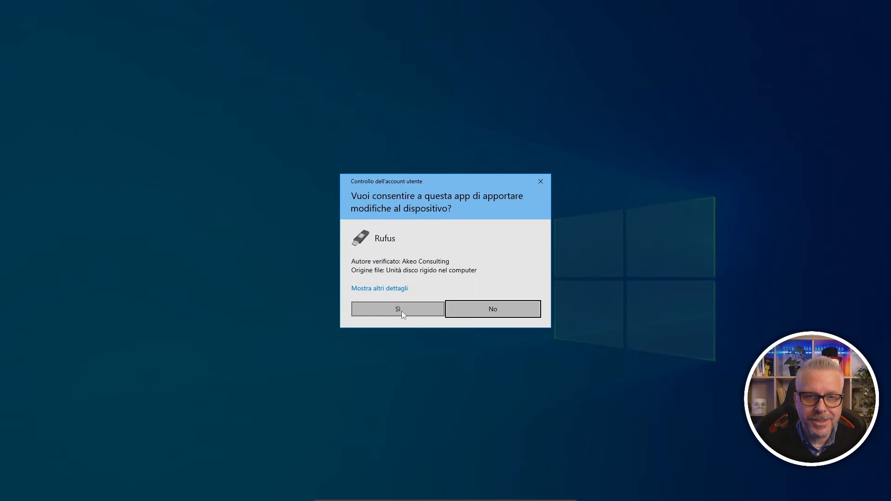
left_click(402, 311)
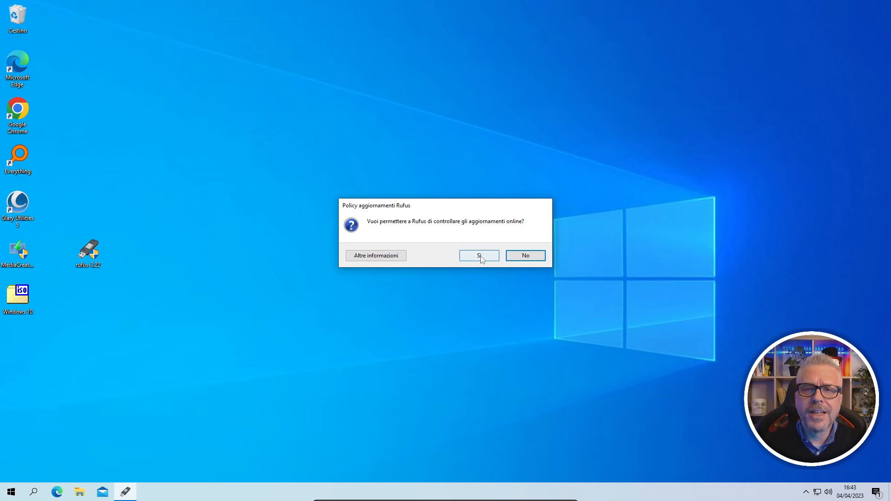
left_click(480, 256)
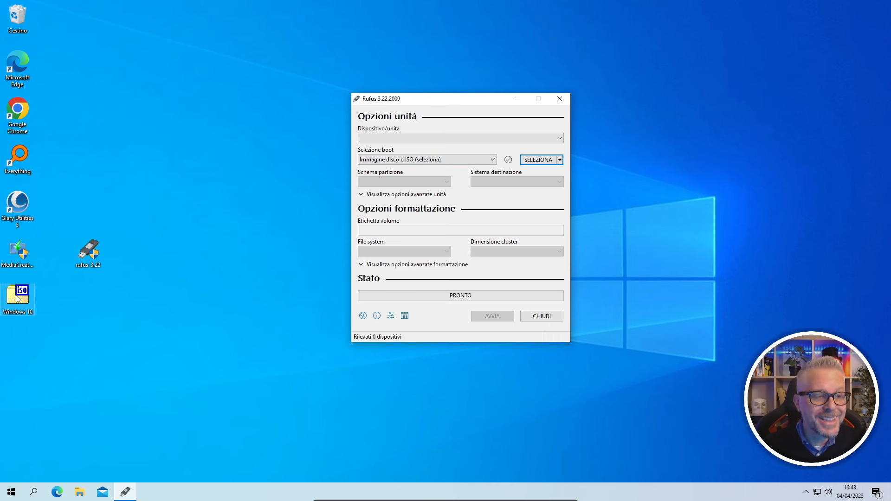
left_click_drag(17, 299, 211, 269)
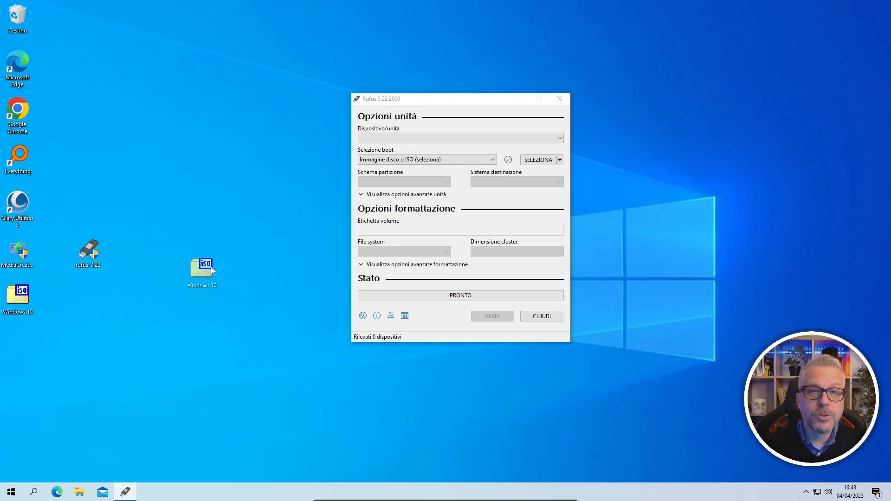
left_click_drag(322, 238, 448, 229)
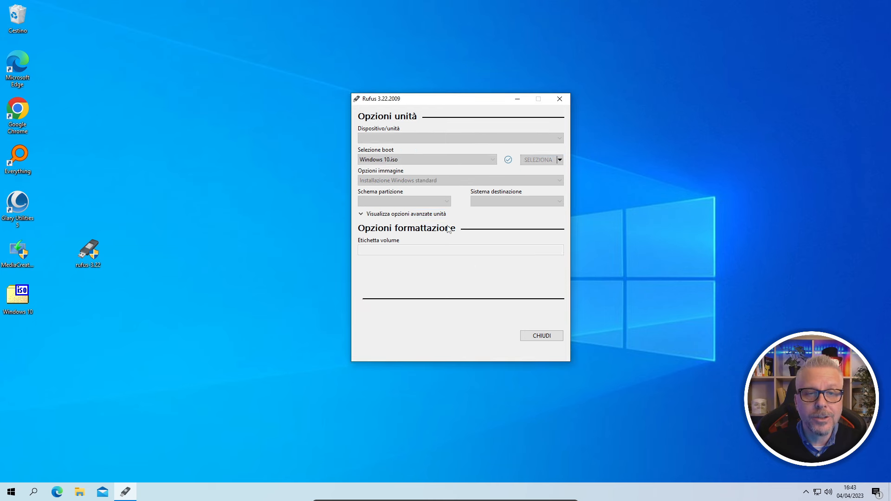
Select the 64 GB NO_LABEL (E:) drive and set the partition scheme to MBR
left_click(456, 139)
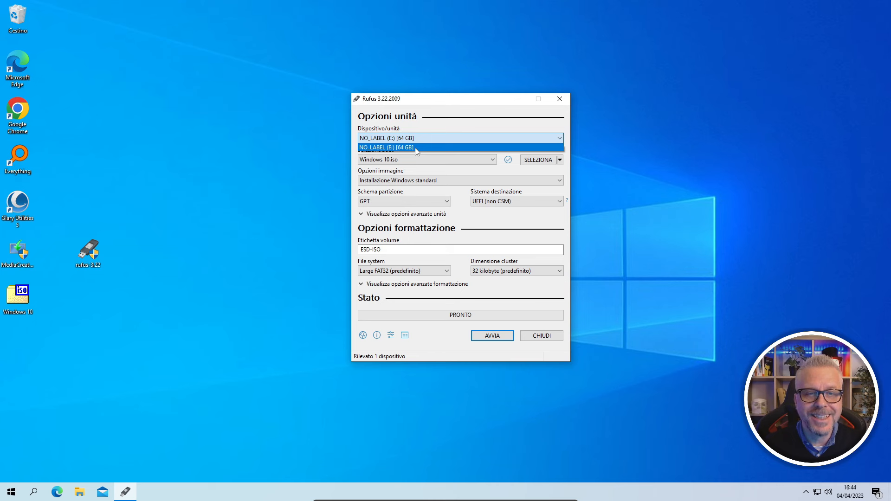
left_click(415, 148)
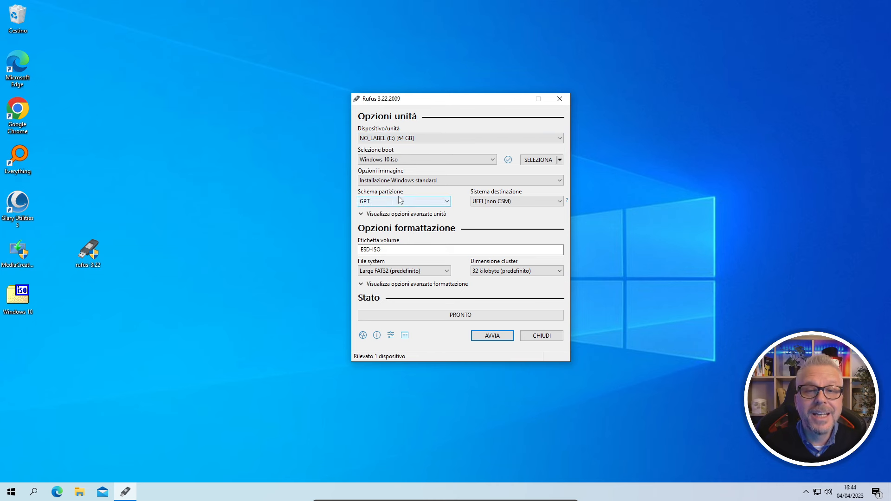
left_click(448, 203)
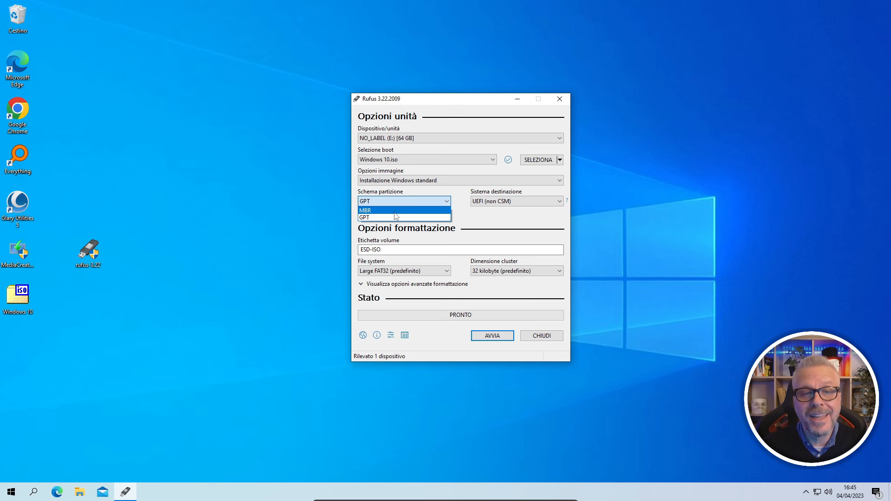
left_click(394, 211)
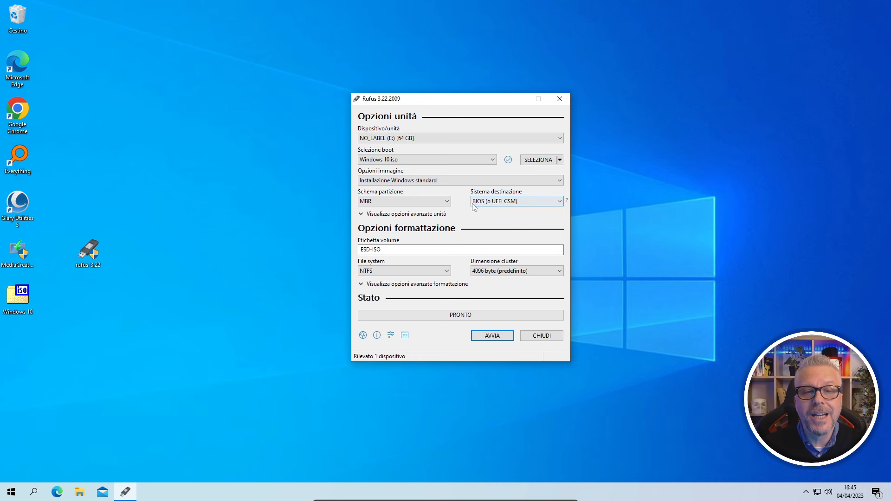
Set the image option to Windows To Go
mouse_move(480, 207)
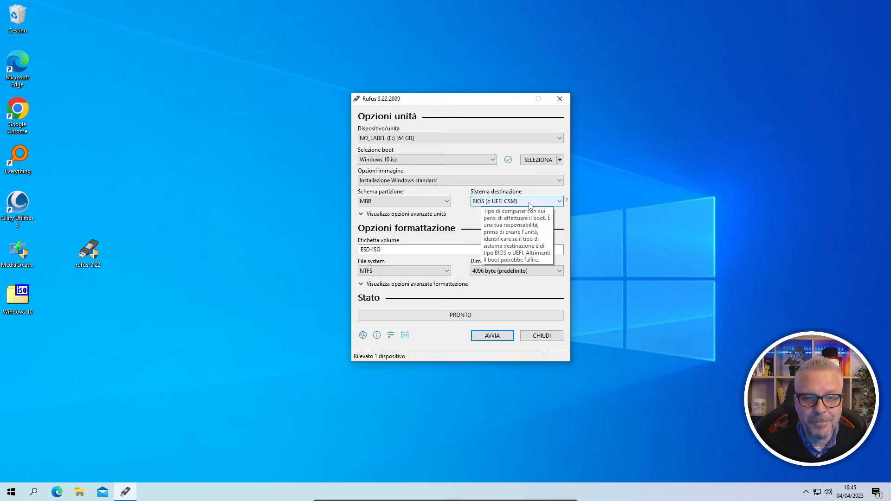
mouse_move(562, 183)
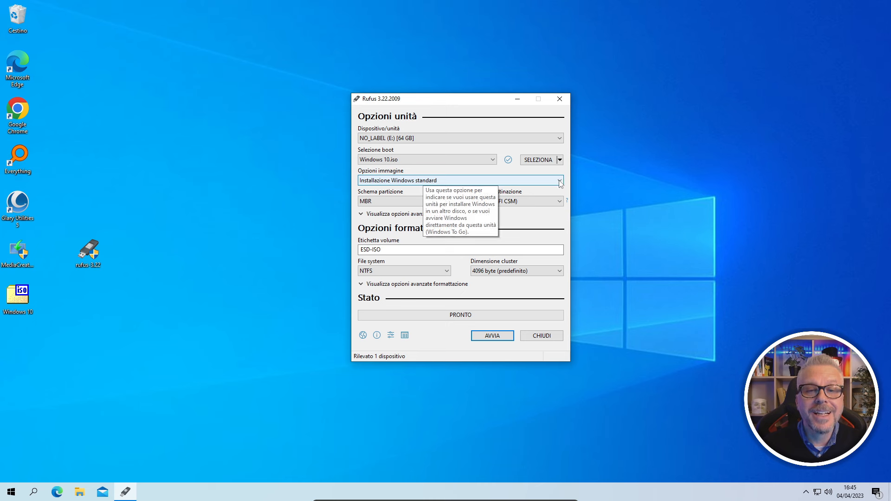
left_click(560, 181)
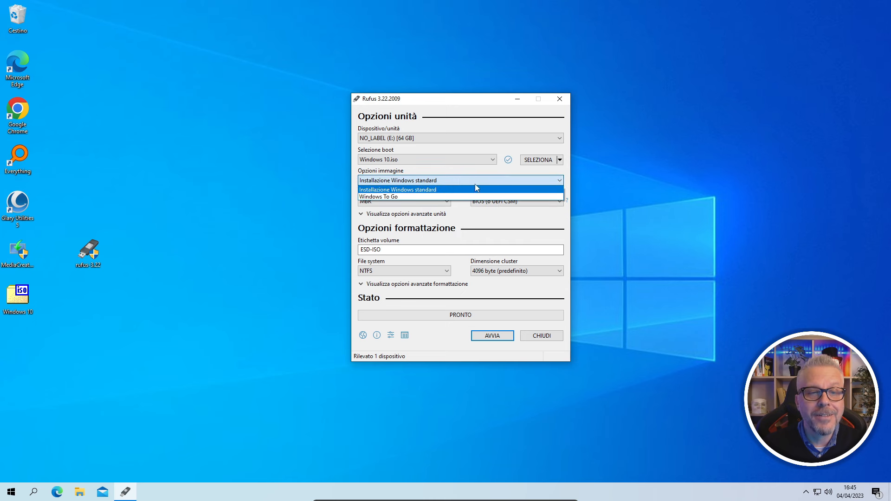
left_click(376, 197)
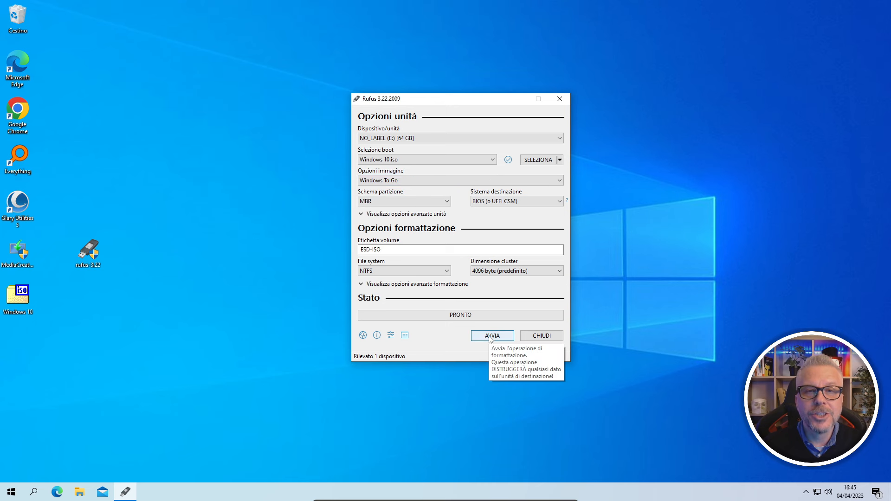
Start, keep Windows 10 Home, and enable local account, same regional settings and no data collection
left_click(489, 338)
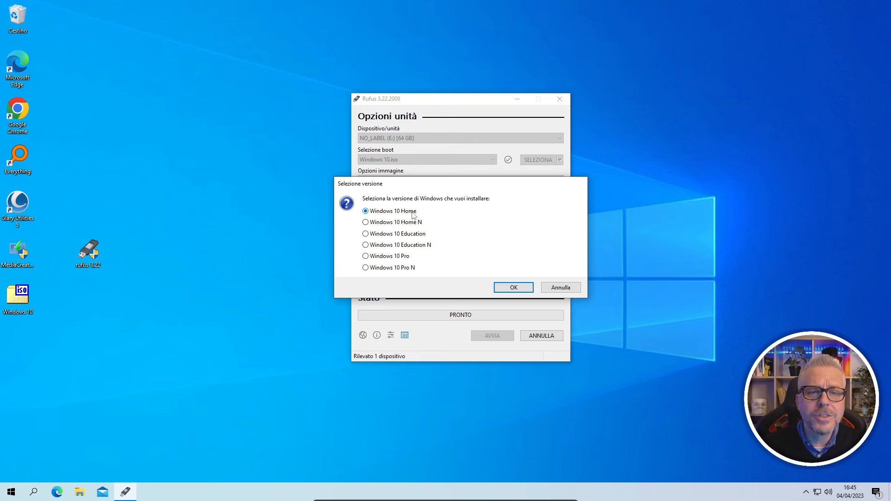
left_click(517, 288)
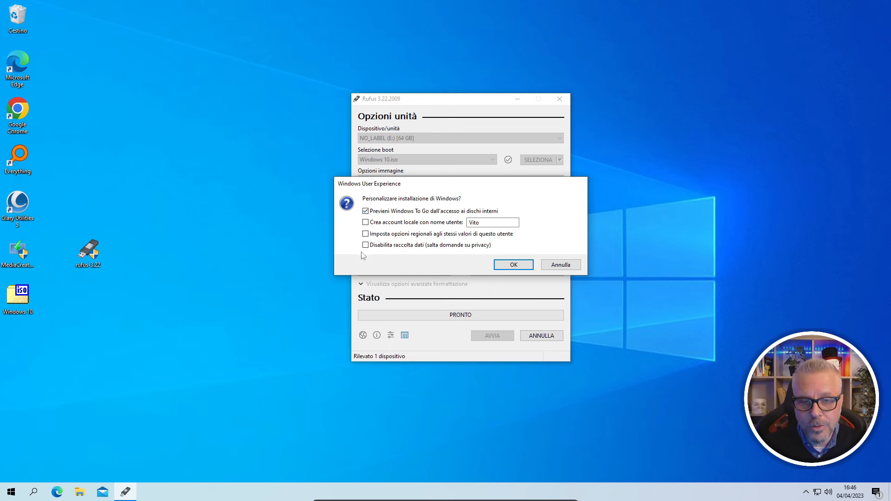
left_click(365, 222)
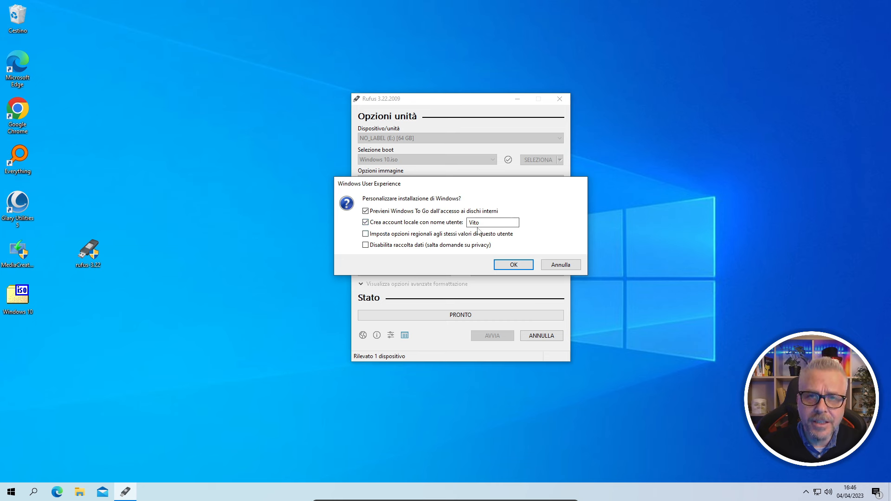
left_click(366, 234)
left_click(364, 246)
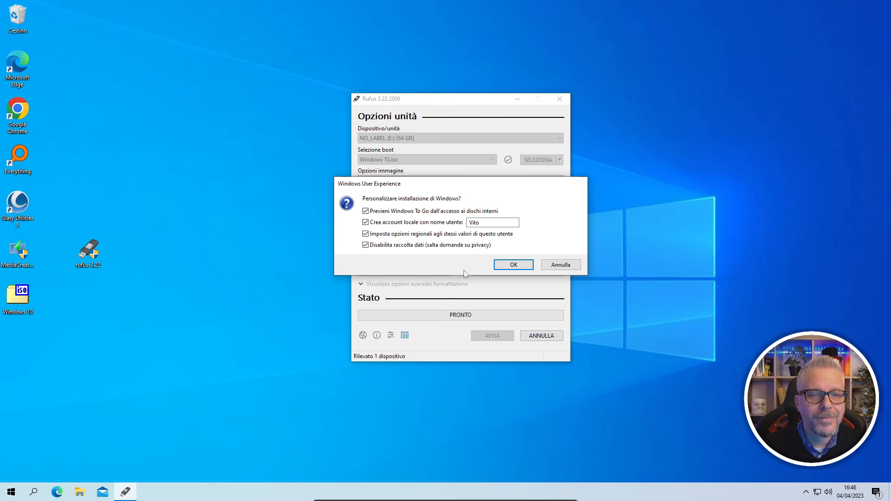
left_click(514, 266)
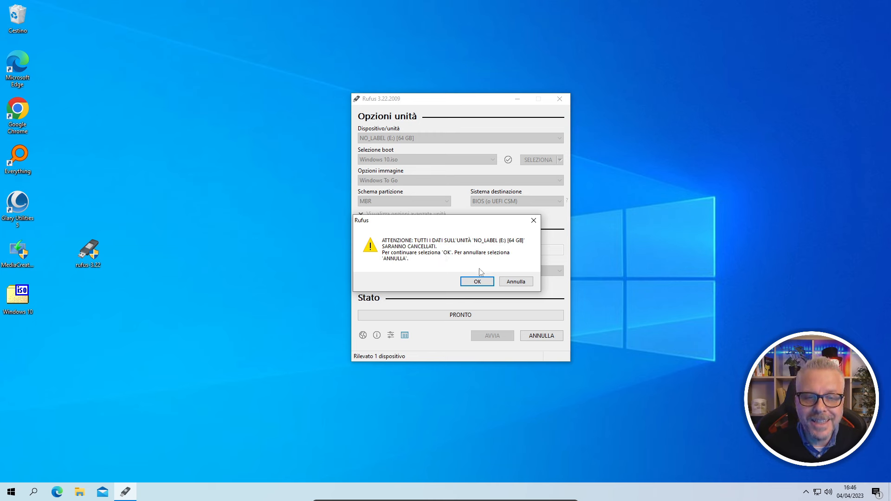
Confirm the erase warning to write Windows To Go to the 64 GB drive, then close Rufus once ready
left_click(477, 282)
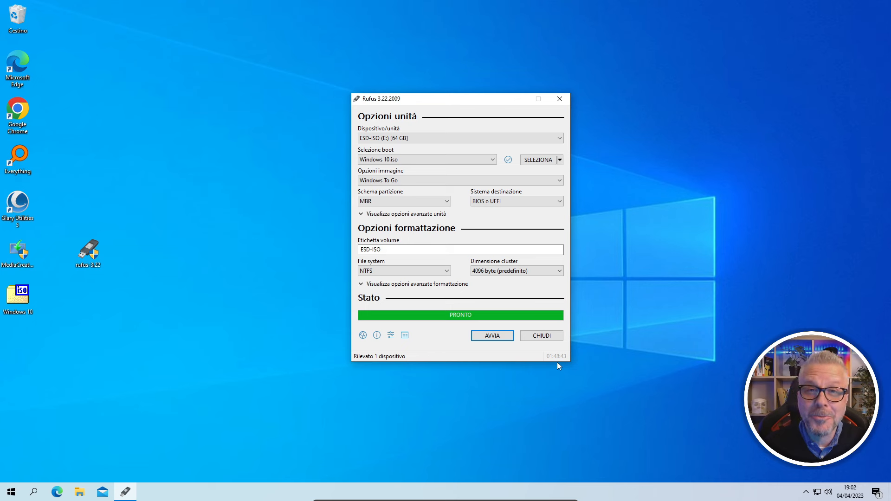
left_click(541, 338)
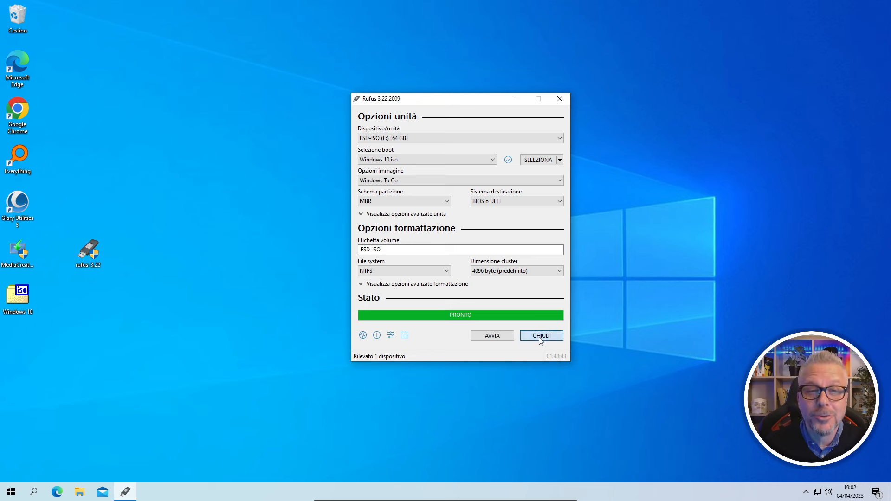
left_click(806, 492)
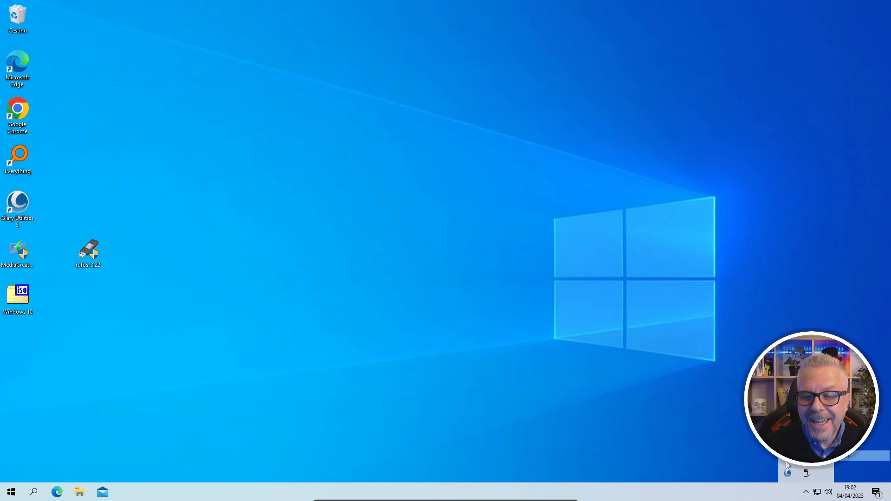
Finish Windows setup offline with 'Non ho Internet' and limited setup, without a Microsoft account
left_click(637, 421)
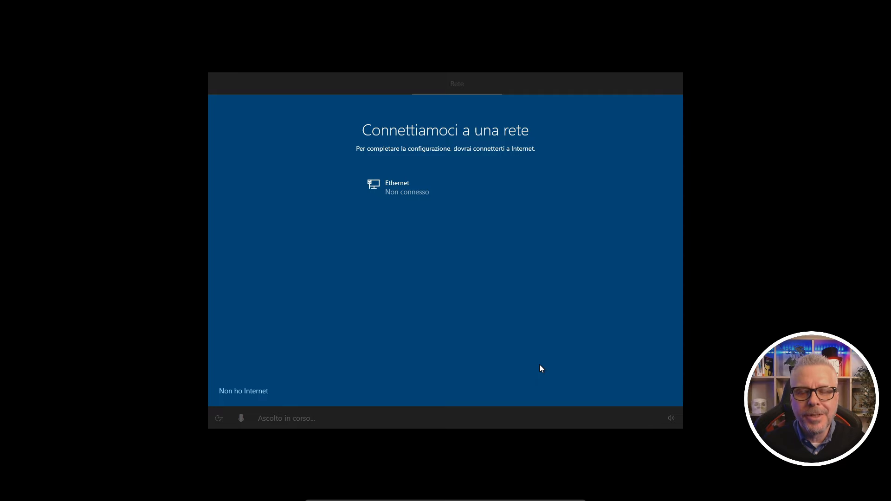
left_click(243, 391)
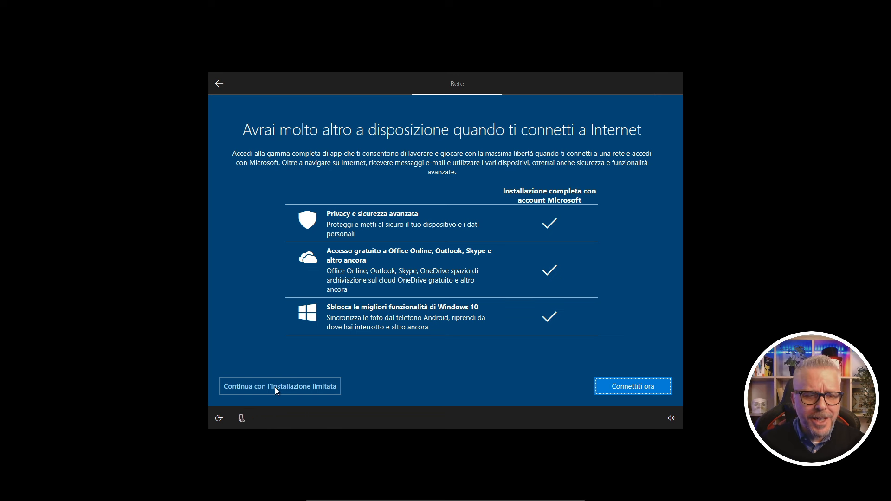
left_click(275, 388)
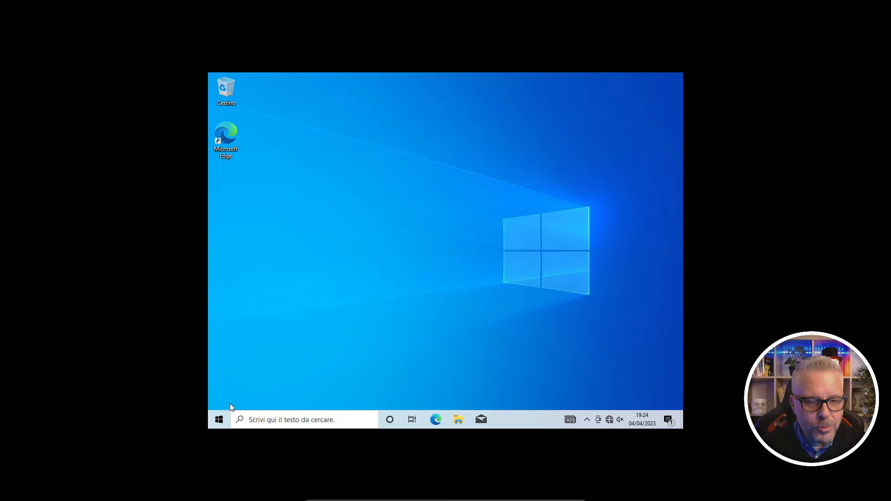
From the Start menu user account, open the Opzioni di accesso page and expand Password
left_click(218, 419)
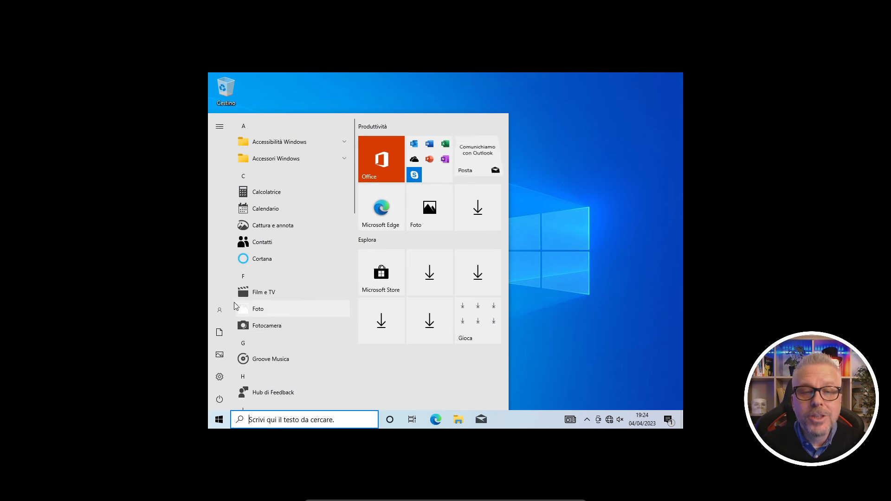
mouse_move(225, 310)
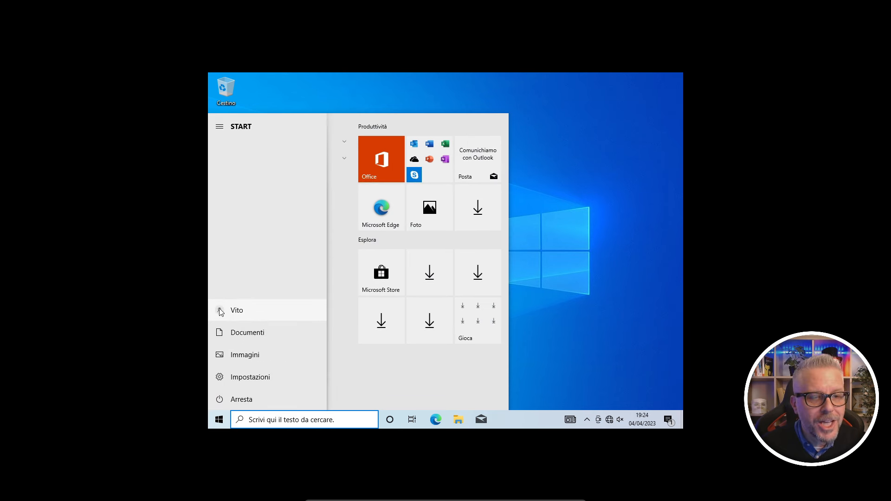
left_click(221, 311)
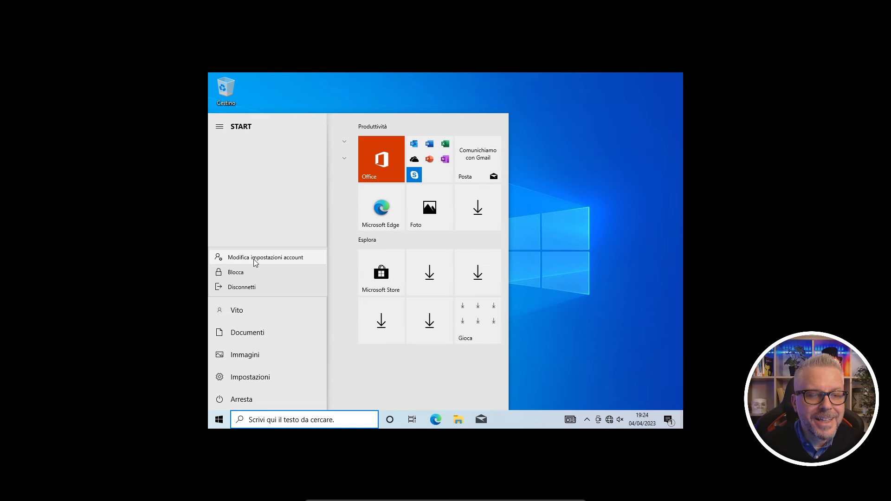
left_click(255, 260)
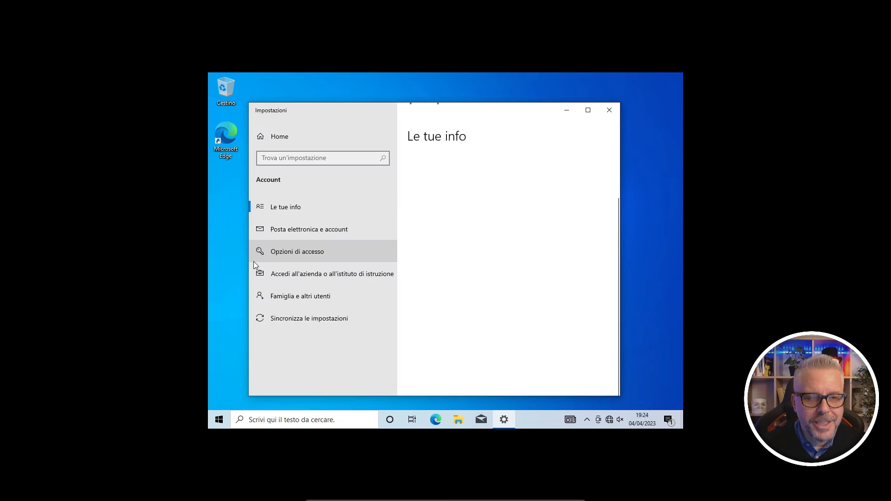
left_click(312, 255)
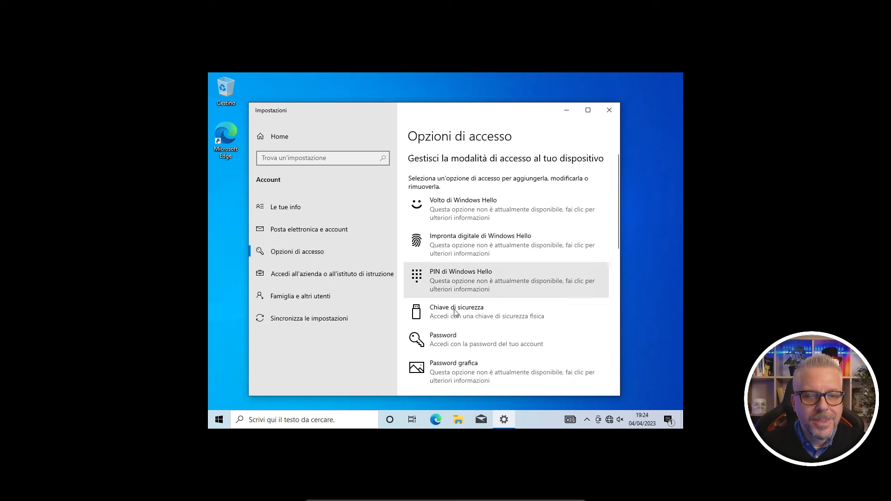
left_click(453, 345)
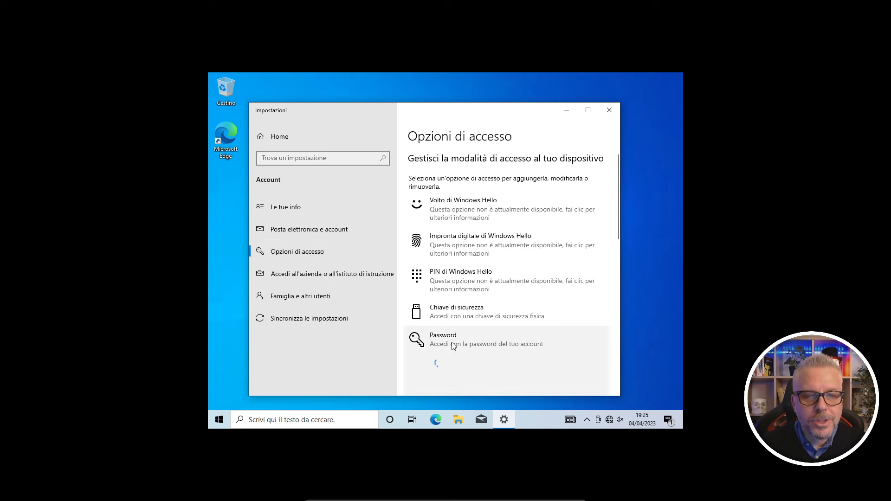
scroll(483, 332, "down", 5)
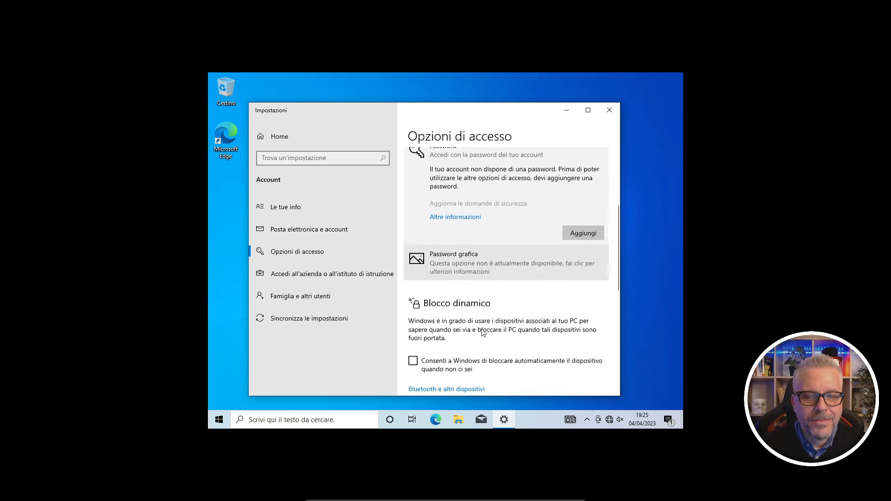
scroll(483, 333, "down", 1)
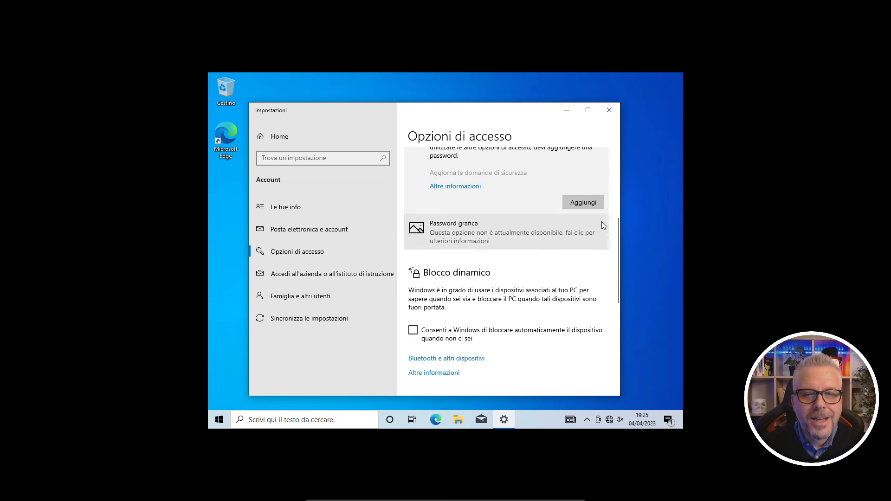
Add a confirmed password with a password hint to the local account, then close Settings
left_click(583, 203)
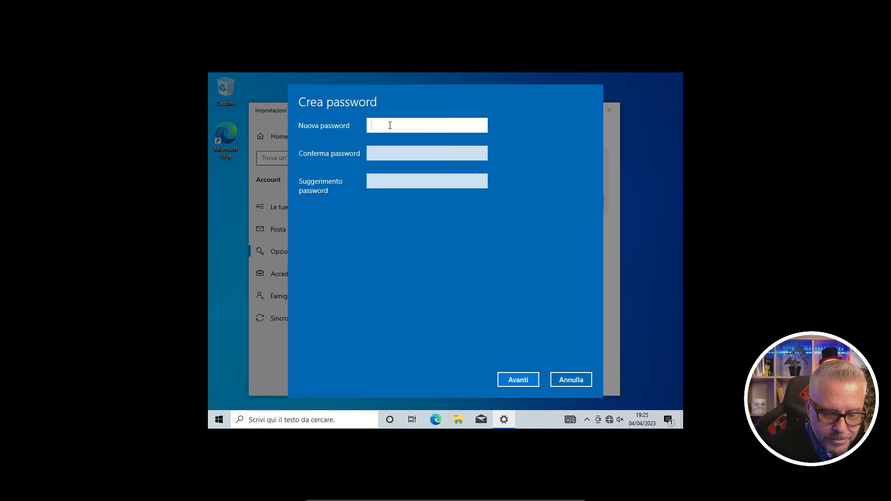
type("12345")
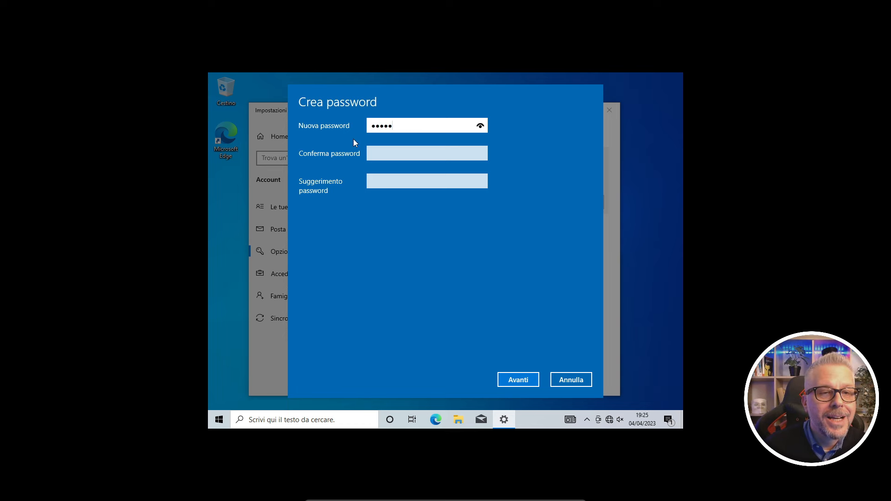
left_click(381, 151)
type("12345")
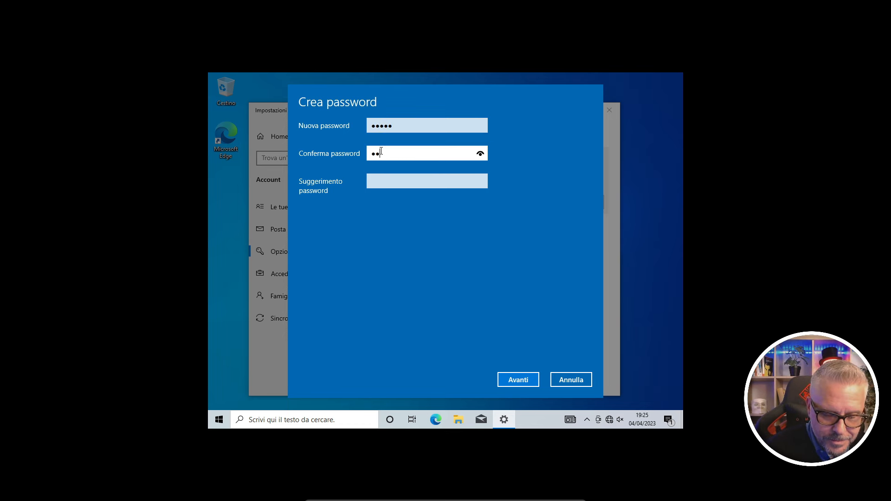
left_click(396, 182)
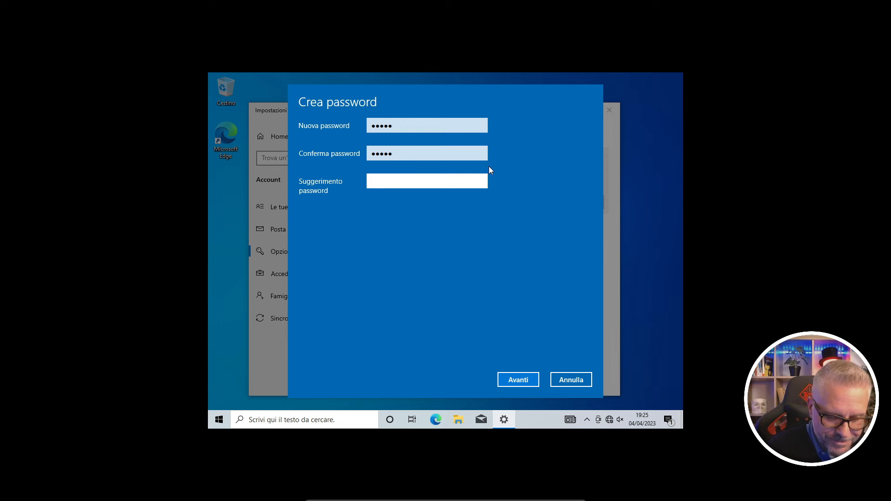
type("disney")
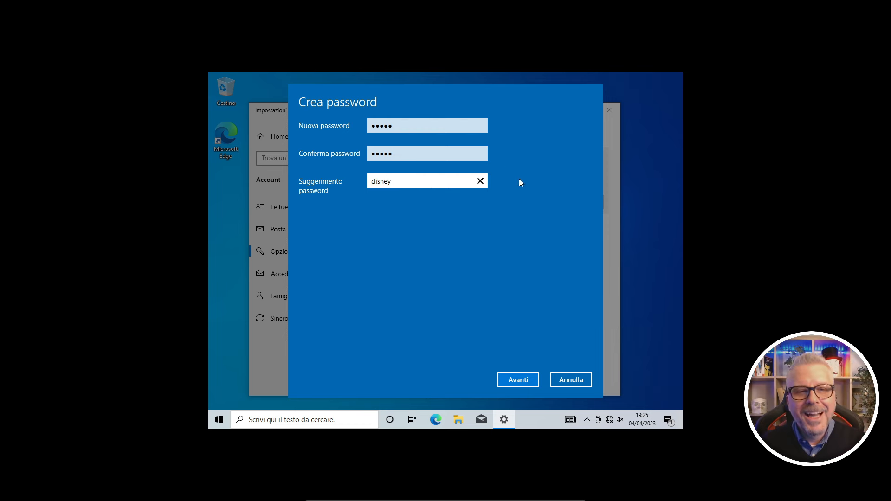
left_click(521, 381)
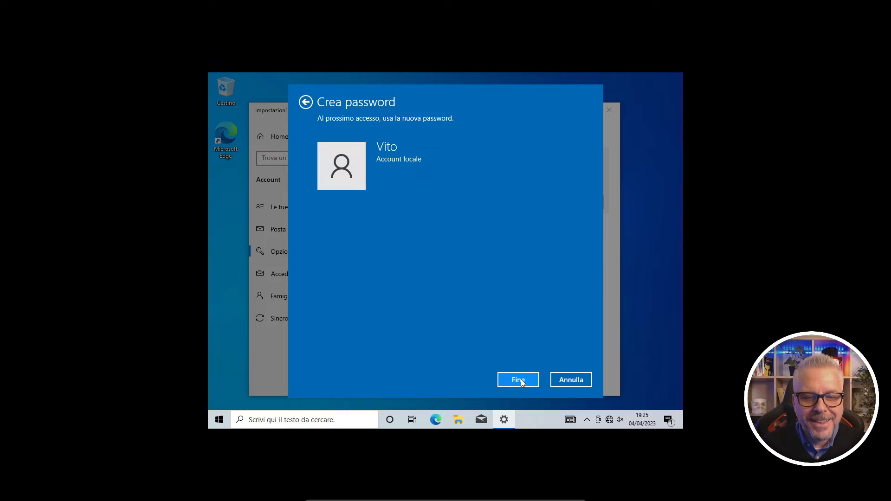
left_click(521, 381)
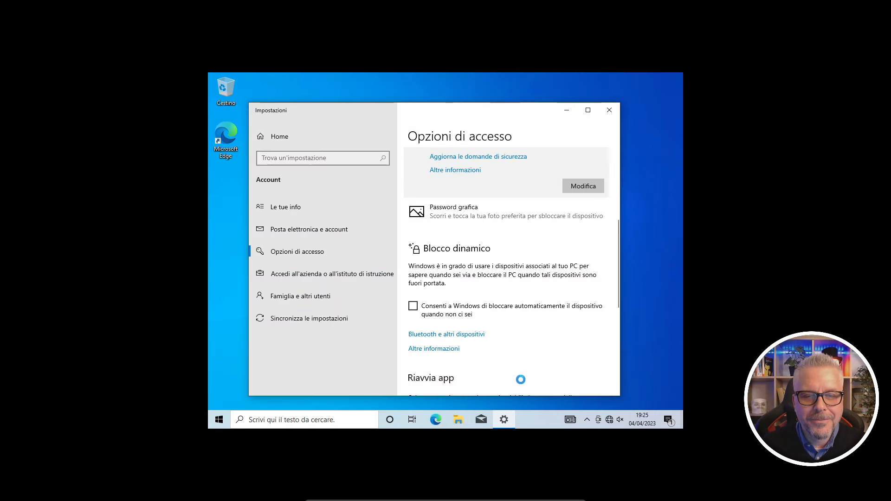
left_click(609, 110)
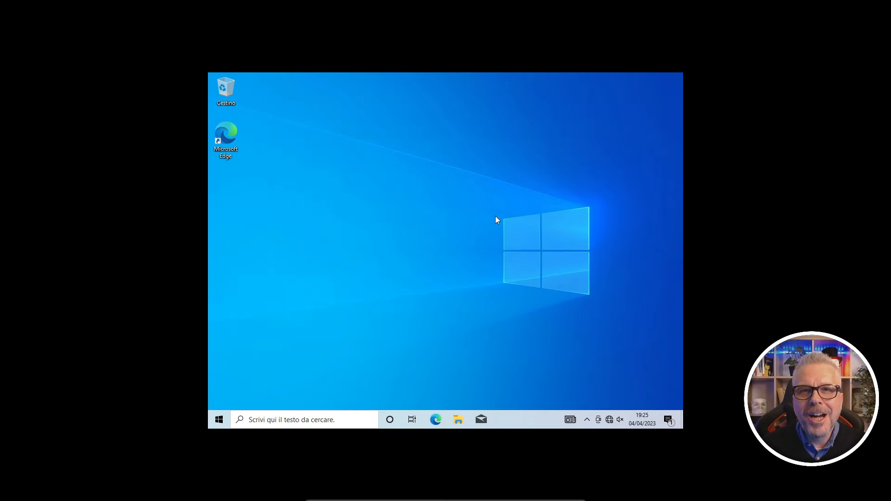
Restart Windows and sign in at the lock screen with the account password
left_click(219, 420)
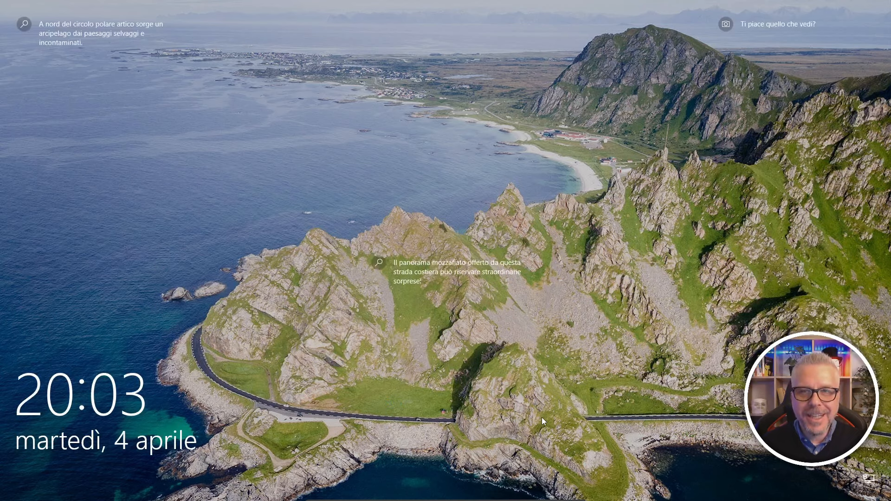
left_click(534, 456)
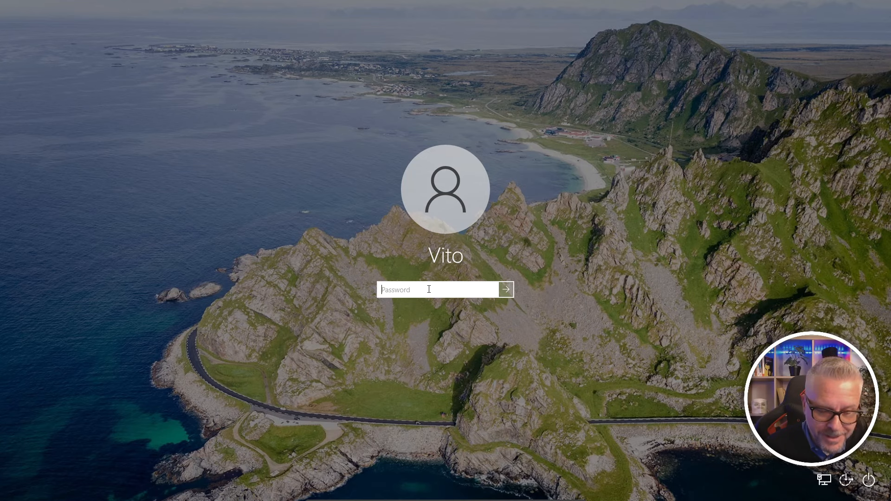
type("••••••")
key("Return")
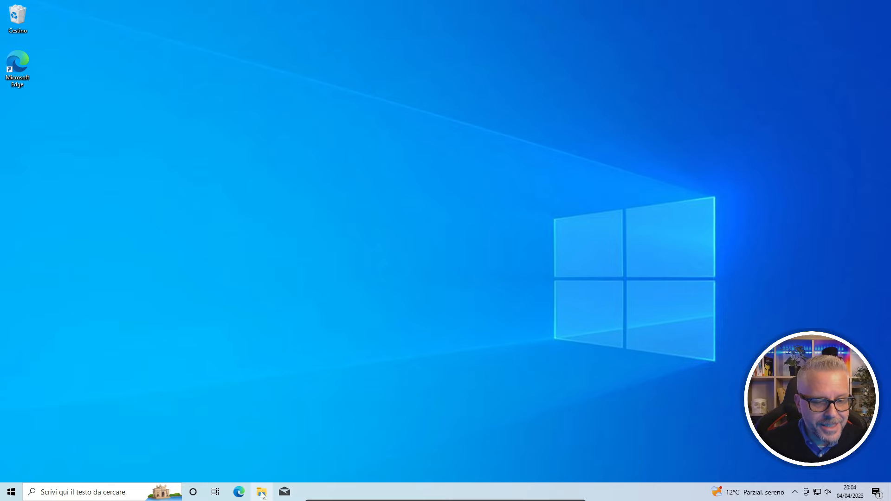
Review ESD-ISO (C:) properties in Questo PC (63.4 GB, 44.6 GB free), then close Explorer
left_click(261, 492)
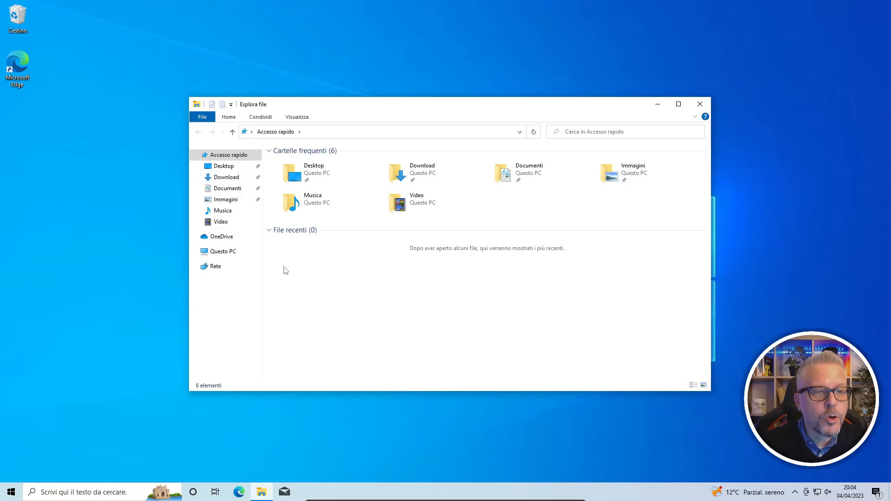
left_click(224, 254)
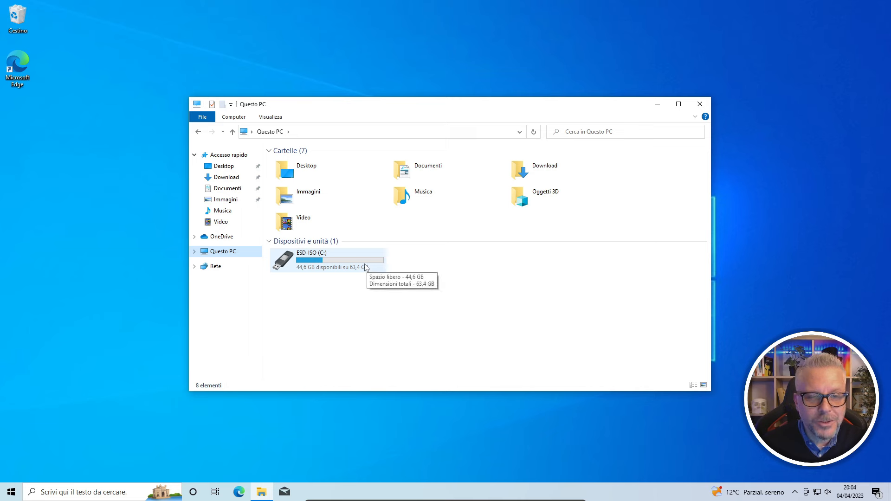
right_click(356, 262)
left_click(396, 396)
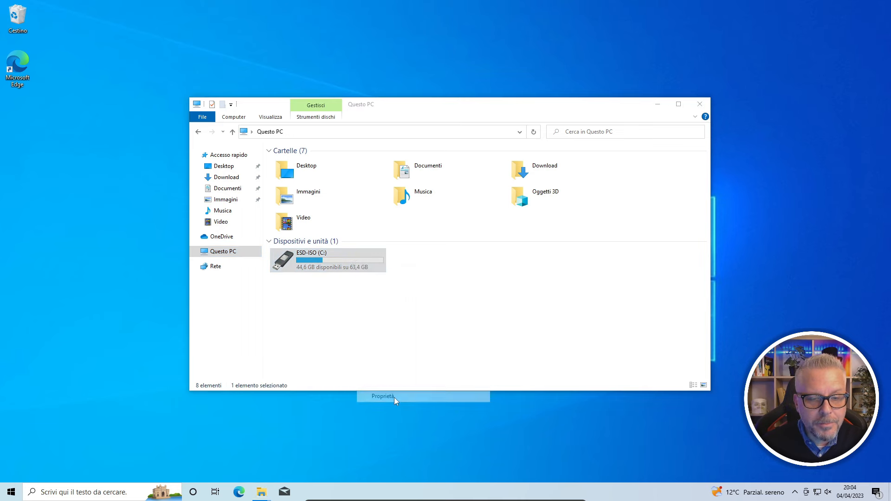
left_click_drag(457, 256, 562, 144)
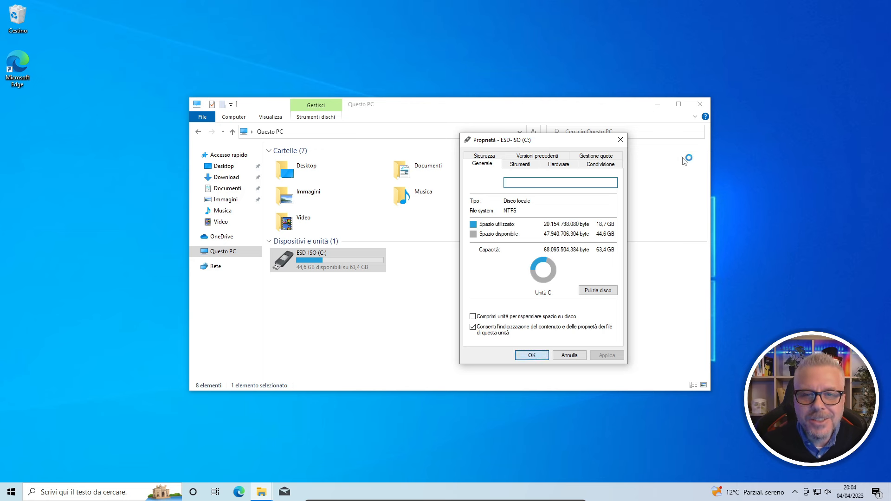
left_click(532, 356)
left_click(700, 105)
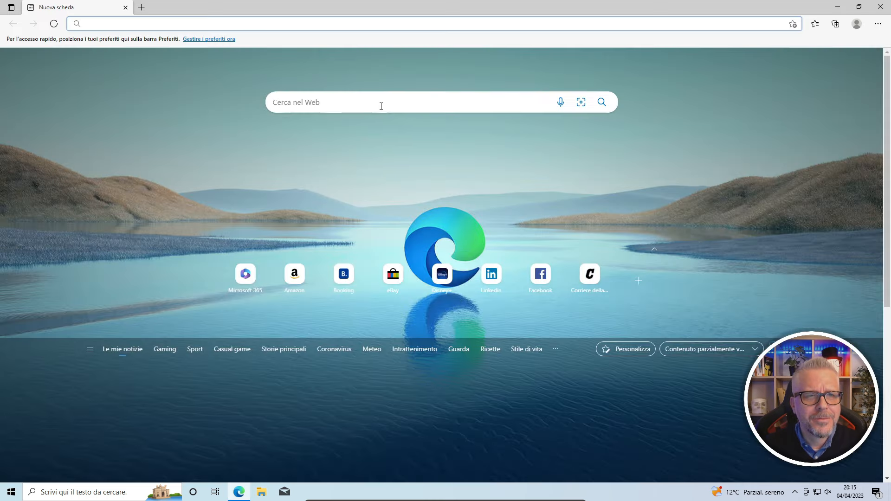
Search 'ninite' in Edge and open the ninite.com website
left_click(381, 103)
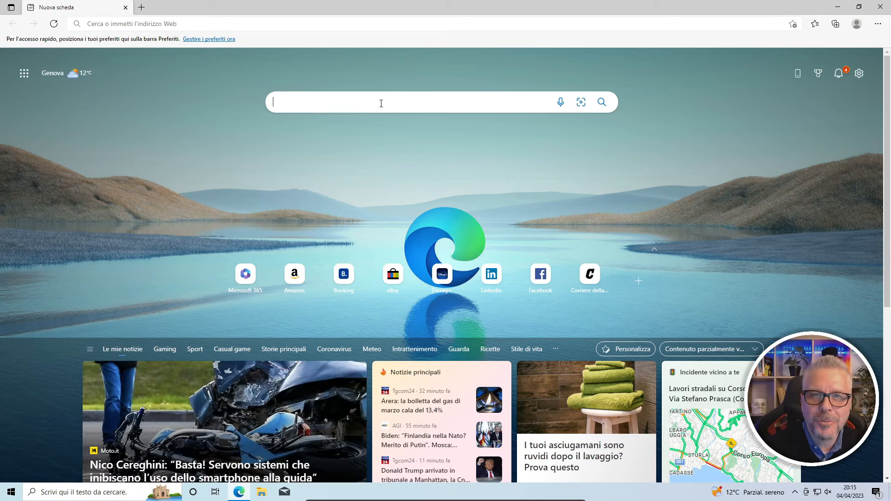
type("n")
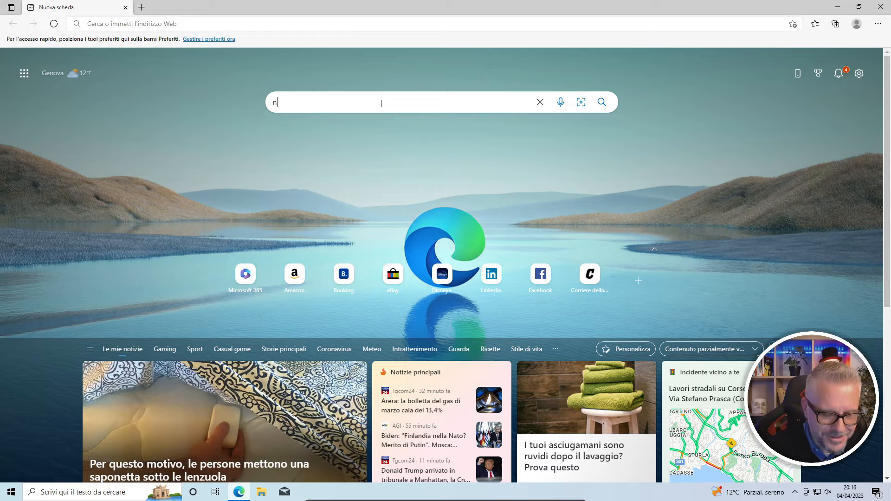
type("inite")
key("Return")
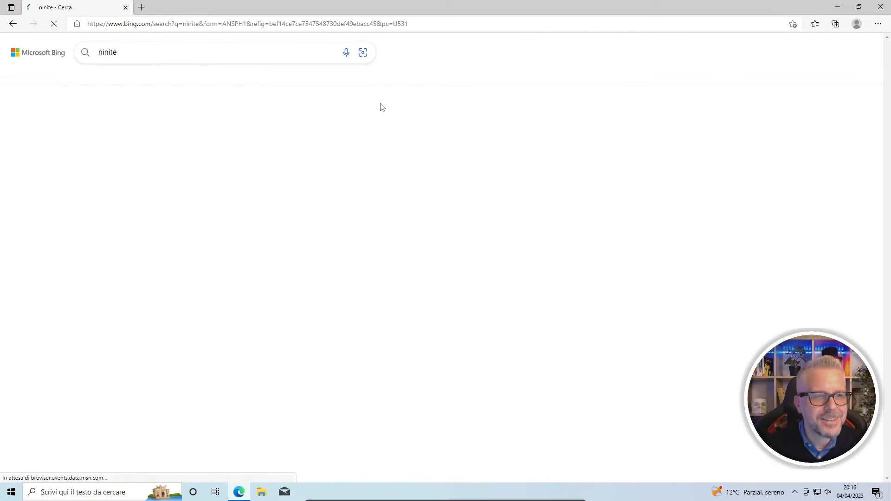
left_click(209, 115)
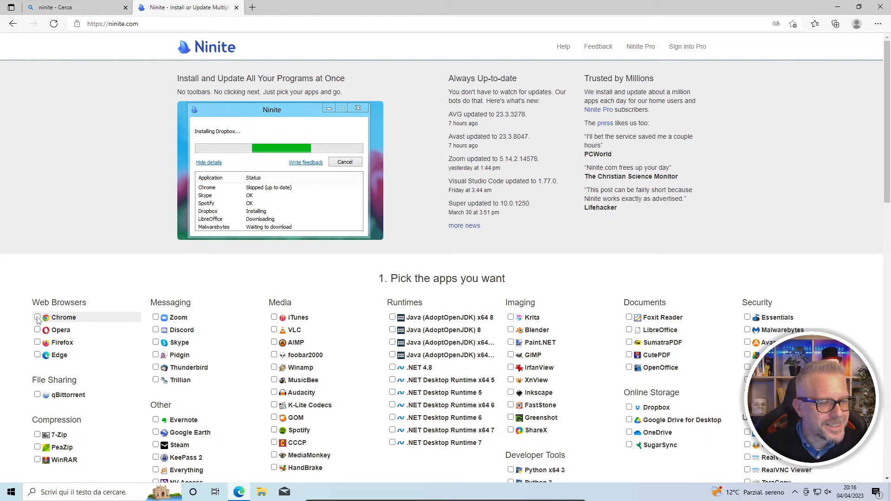
Select Chrome and 7-Zip, download the Ninite installer and open the downloaded file
left_click(37, 318)
left_click(38, 435)
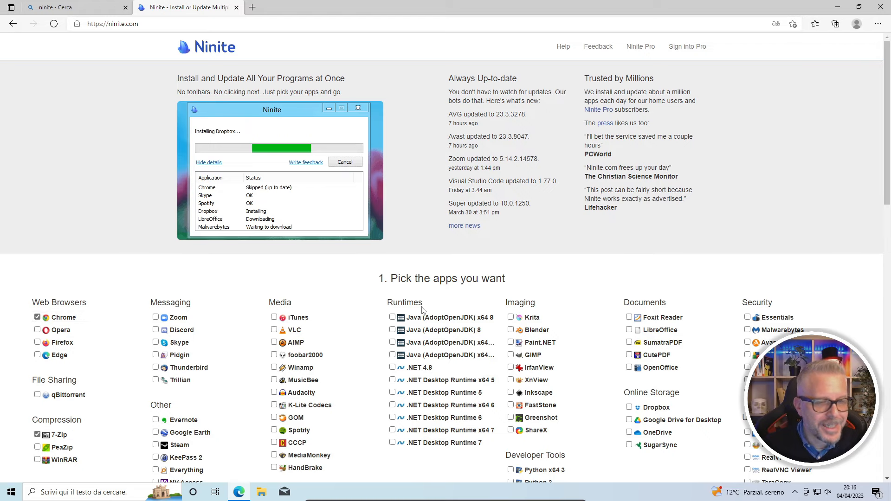
scroll(423, 310, "down", 7)
left_click(442, 399)
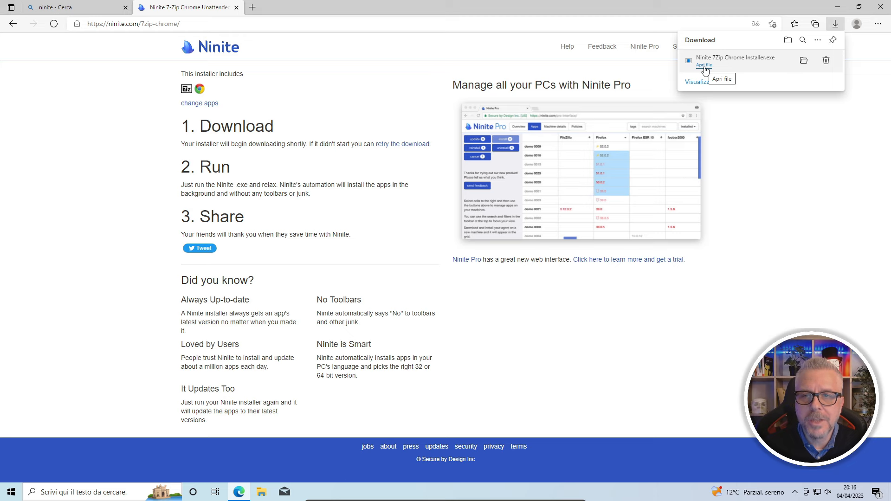
left_click(705, 66)
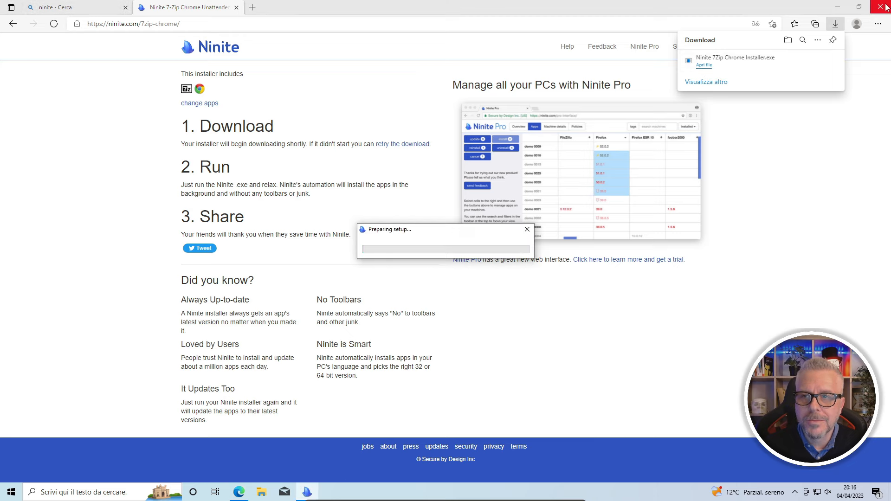
Close Edge, approve the UAC prompt, let Ninite install Chrome and 7-Zip, then close it
left_click(886, 7)
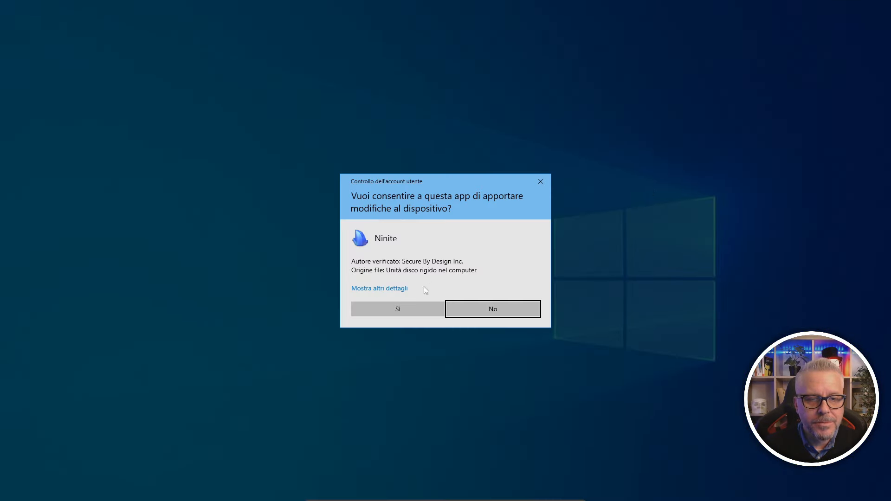
left_click(394, 309)
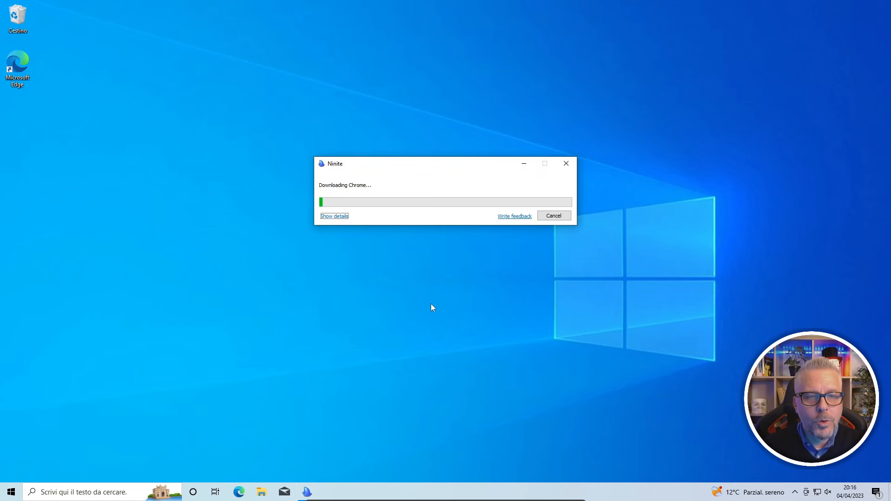
left_click(335, 217)
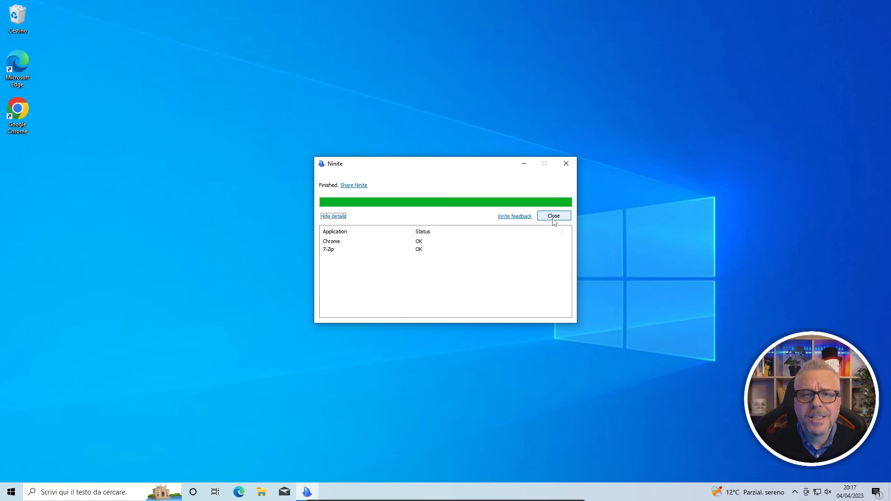
left_click(554, 216)
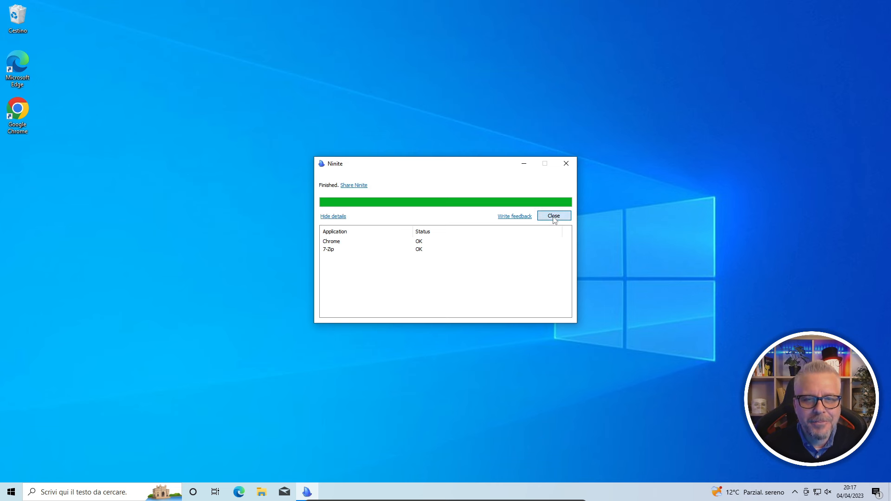
double_click(19, 114)
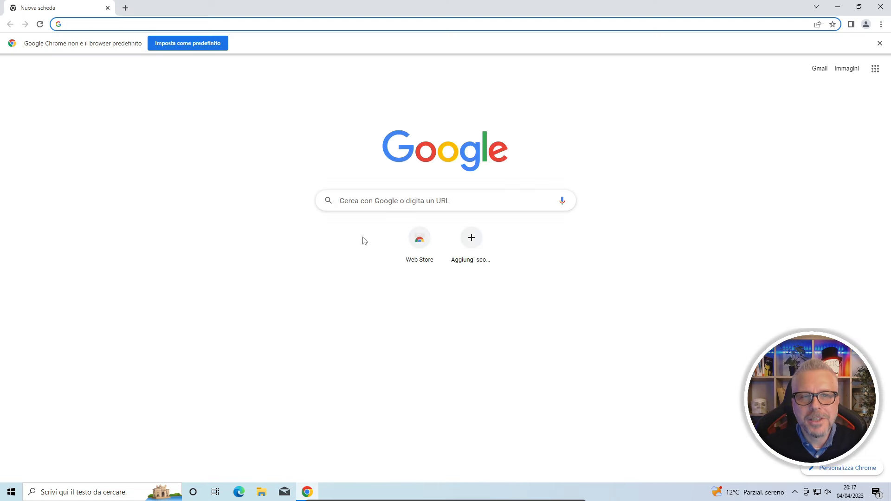
left_click(438, 201)
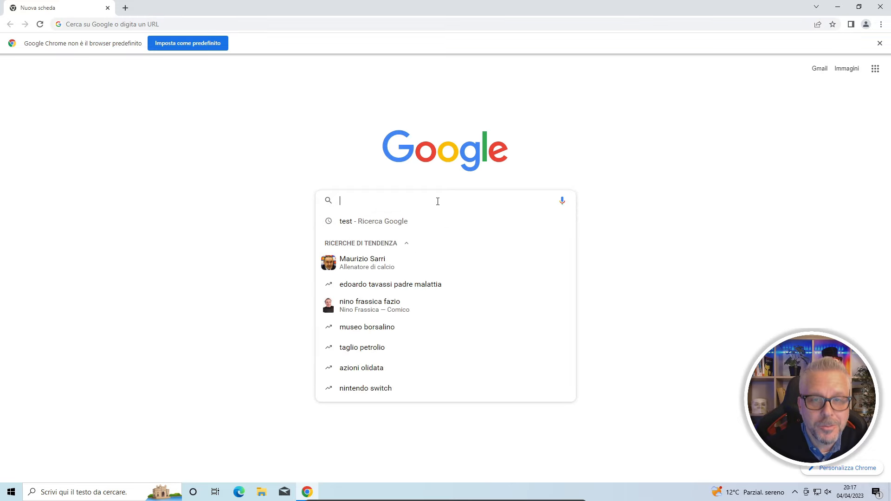
type("prova")
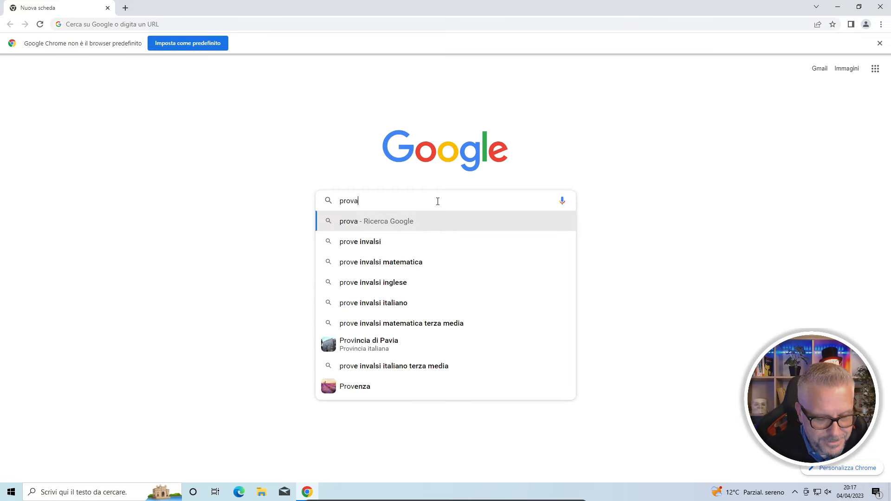
key("Return")
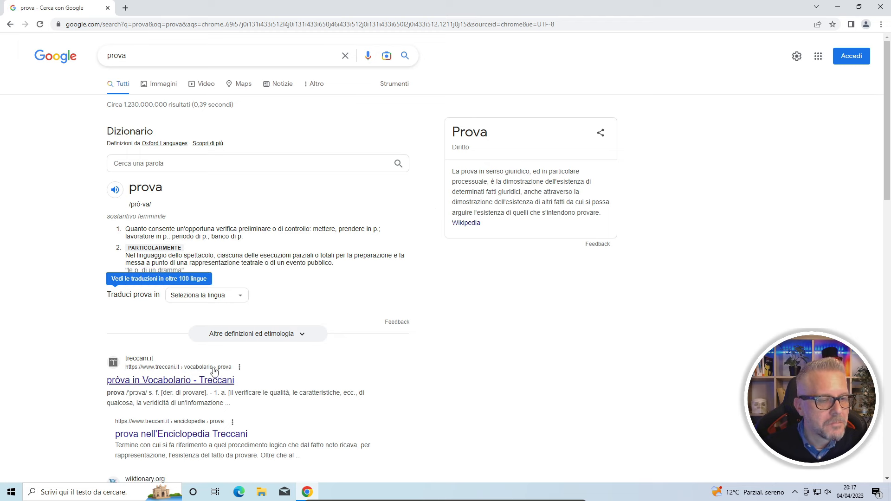
scroll(387, 324, "down", 4)
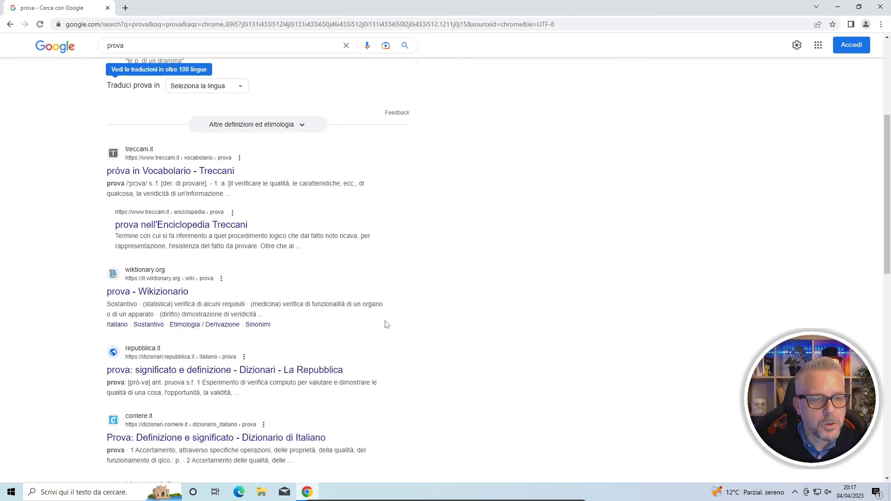
left_click(880, 7)
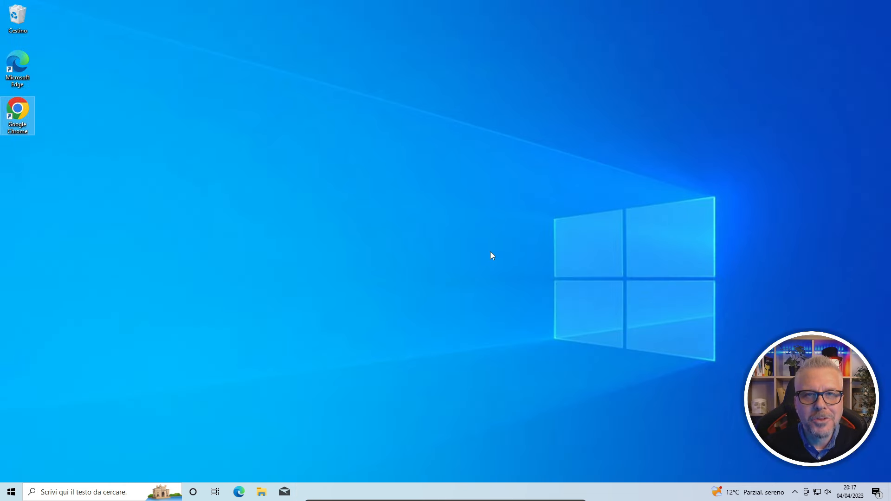